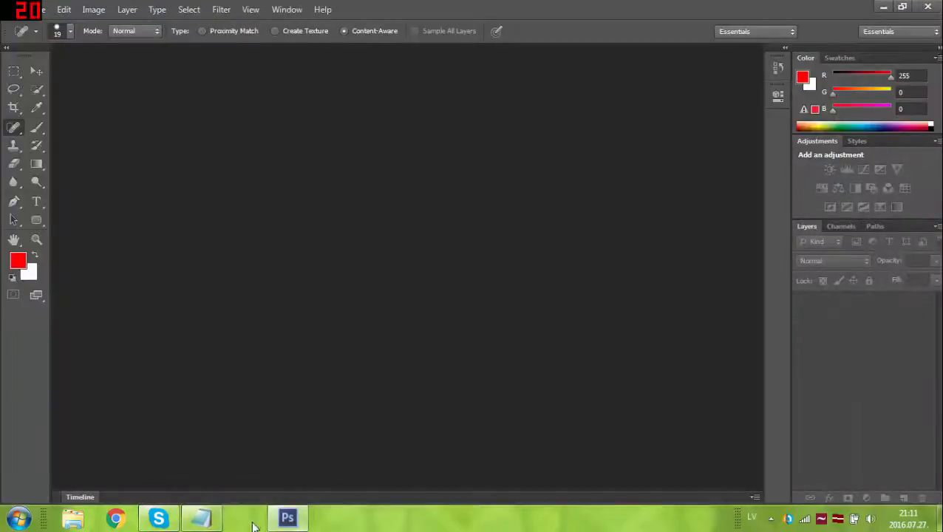
Replace the text of the Notepad note with "Tatad skatieties." and return to Photoshop
{"action": "left_click", "coordinate": [208, 518]}
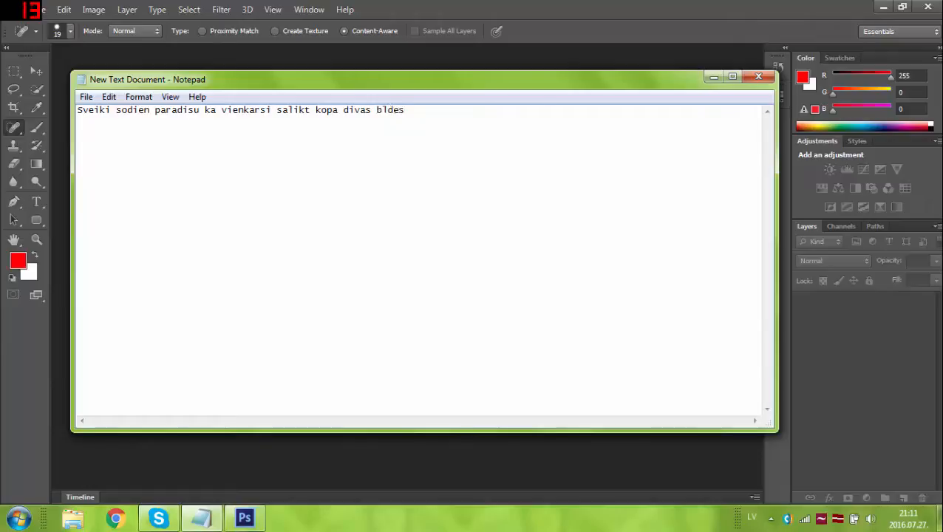
{"action": "left_click_drag", "start_coordinate": [405, 110], "coordinate": [2, 76]}
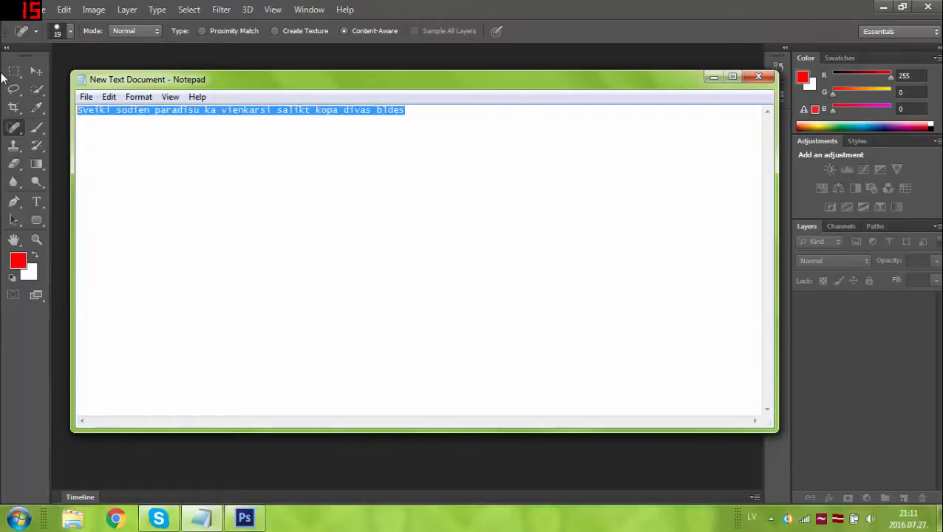
{"action": "key", "text": "ctrl+x"}
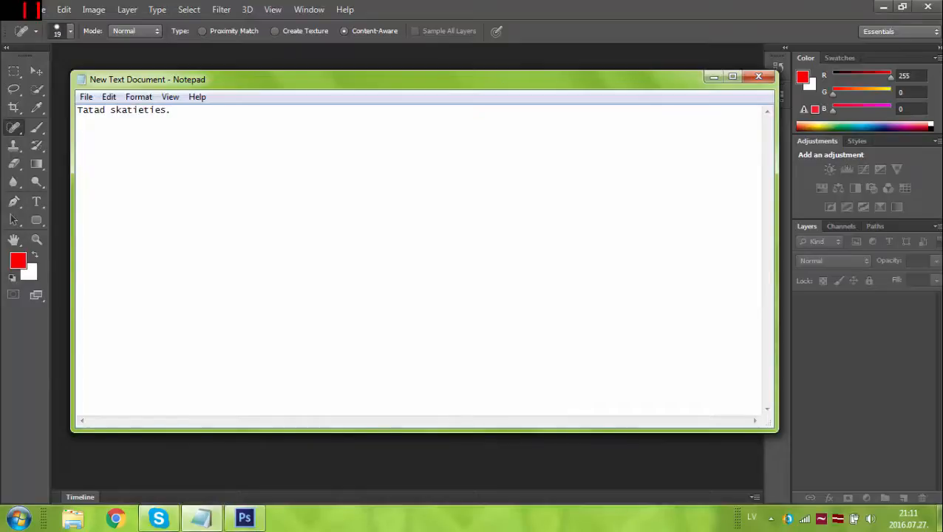
{"action": "left_click", "coordinate": [713, 76]}
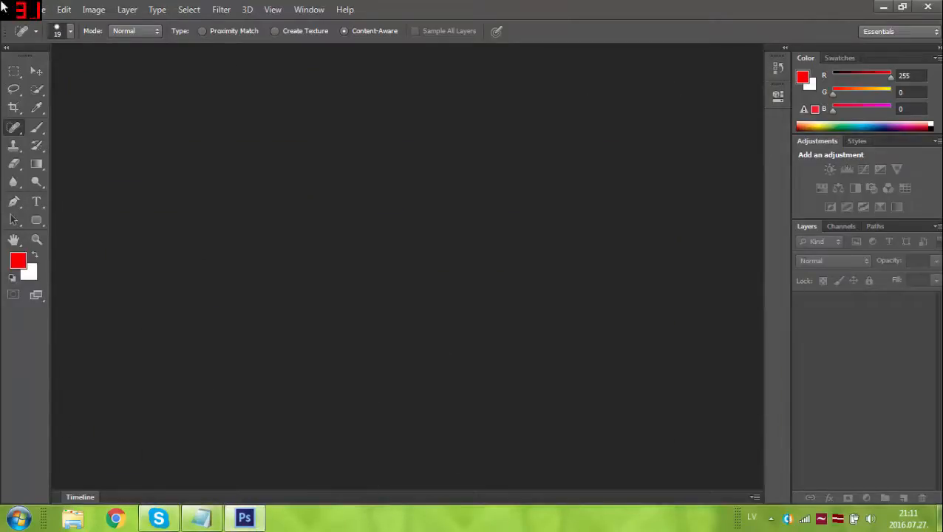
Create a new 430 × 383 pixel RGB document named Video with a white background
{"action": "left_click", "coordinate": [20, 12]}
{"action": "left_click", "coordinate": [22, 13]}
{"action": "left_click", "coordinate": [40, 13]}
{"action": "left_click", "coordinate": [60, 23]}
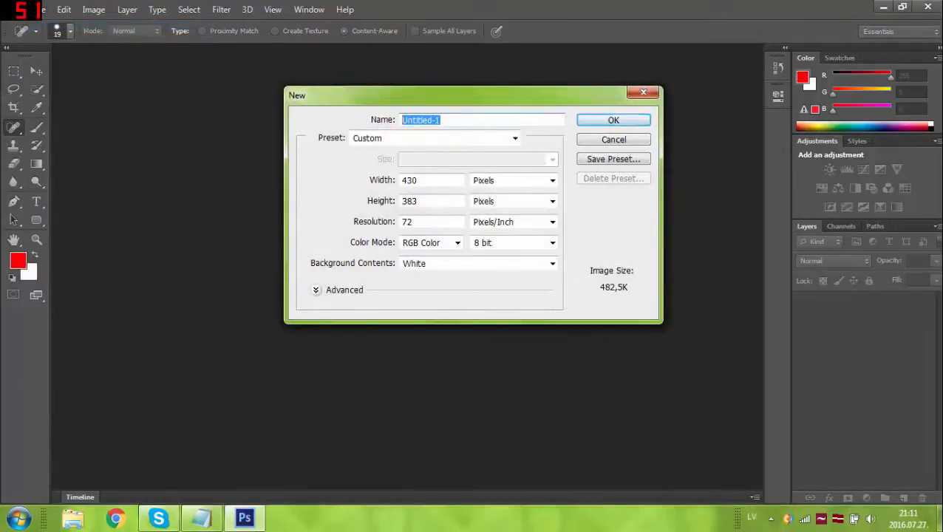
{"action": "type", "text": "Video"}
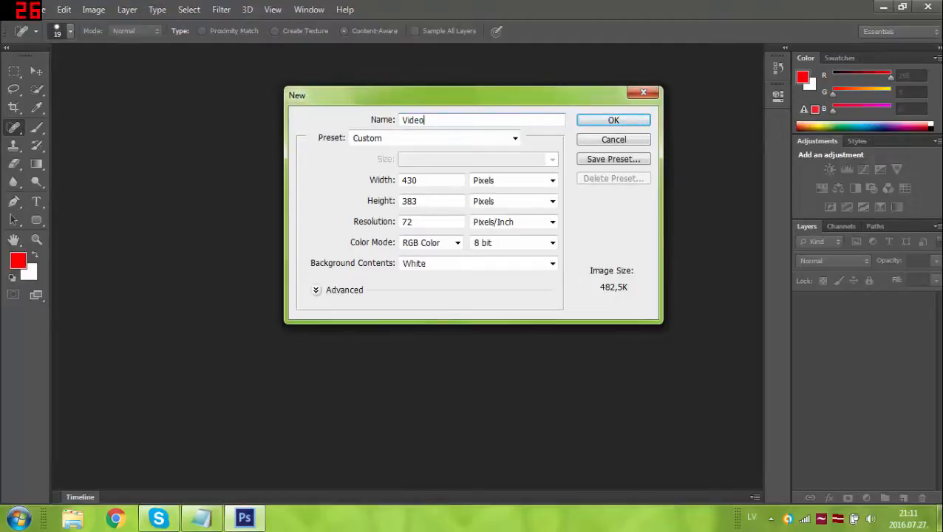
{"action": "left_click", "coordinate": [640, 119]}
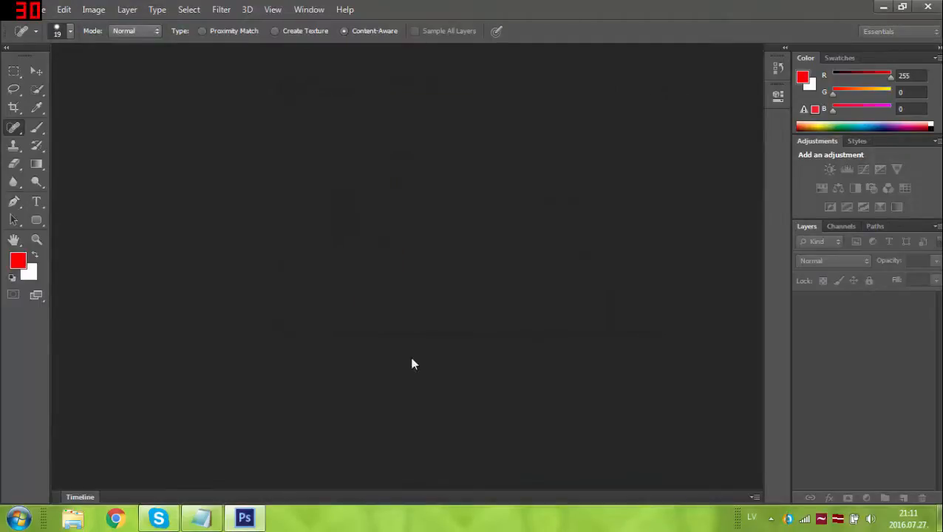
Switch to the Chrome browser and load the Google home page
{"action": "left_click", "coordinate": [118, 517]}
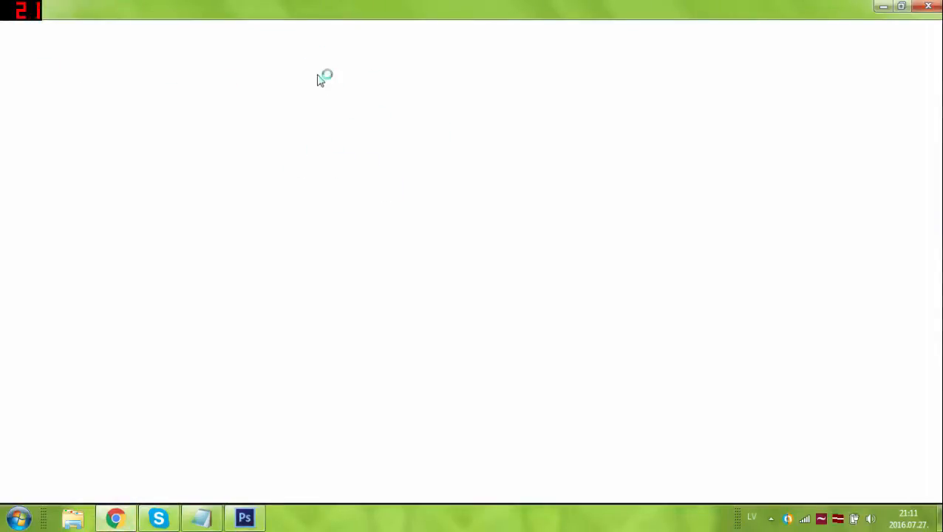
{"action": "left_click", "coordinate": [267, 29]}
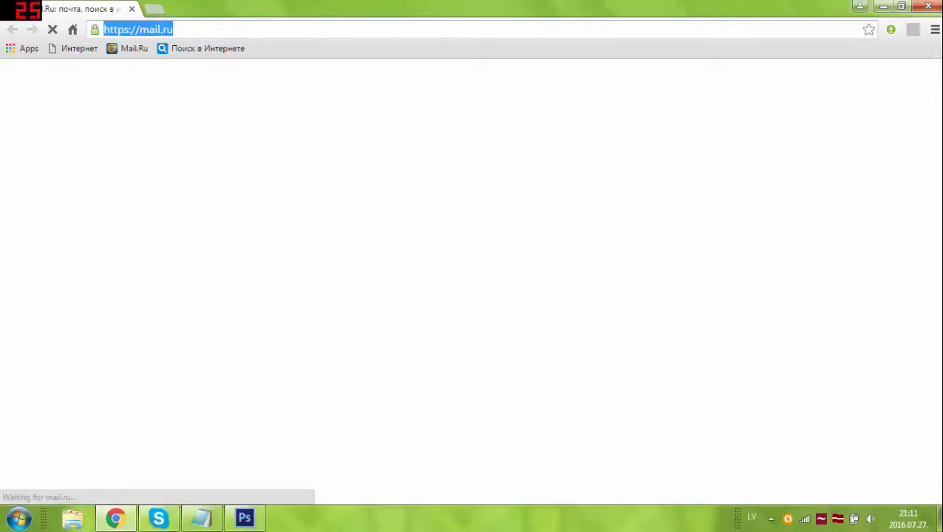
{"action": "type", "text": "goo"}
{"action": "key", "text": "Return"}
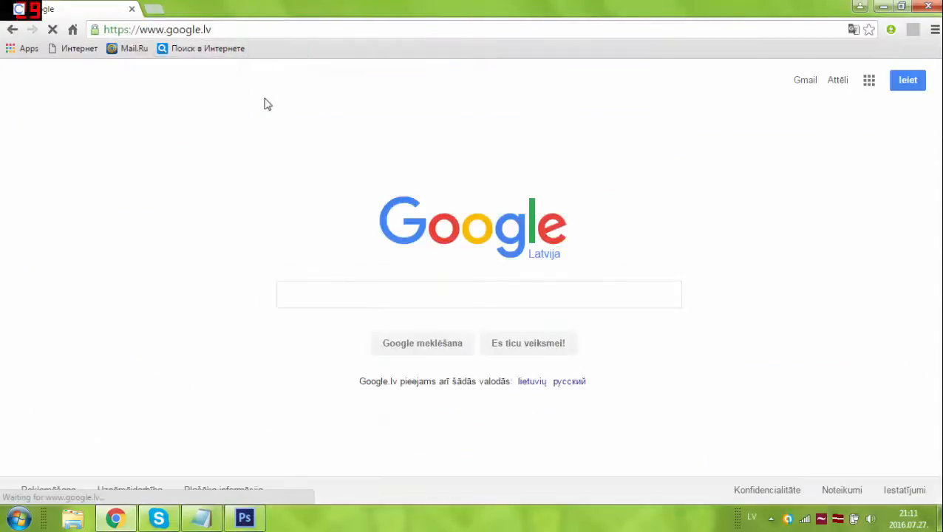
Search Google for "swag g irl" and show the image results
{"action": "left_click", "coordinate": [280, 286]}
{"action": "type", "text": "swag g irl"}
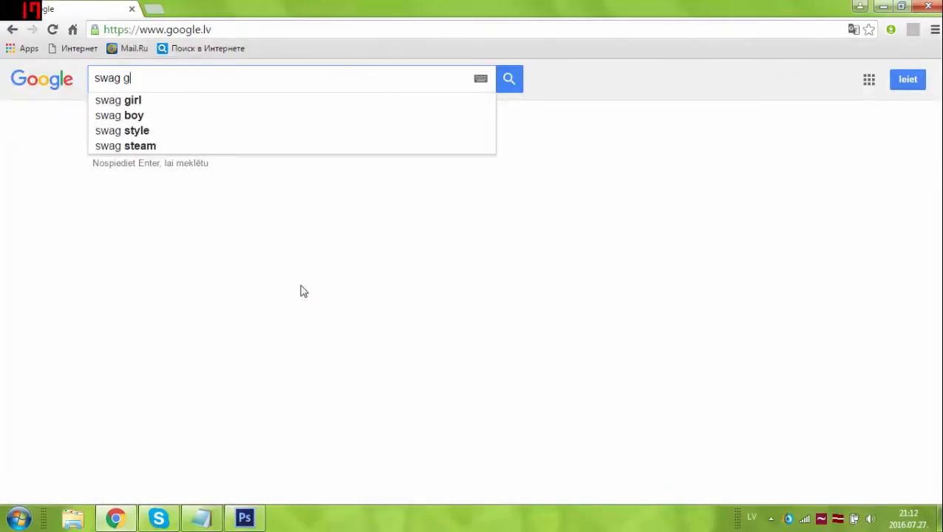
{"action": "key", "text": "Return"}
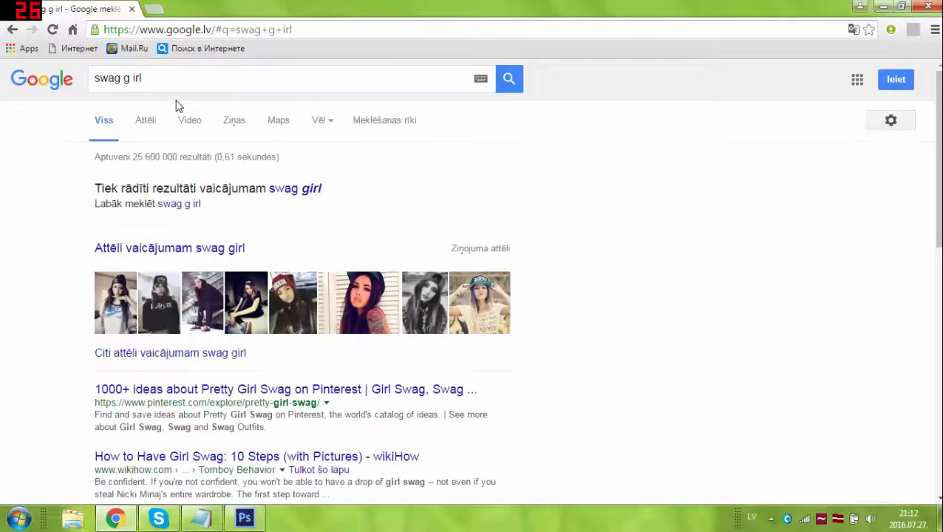
{"action": "left_click", "coordinate": [144, 123]}
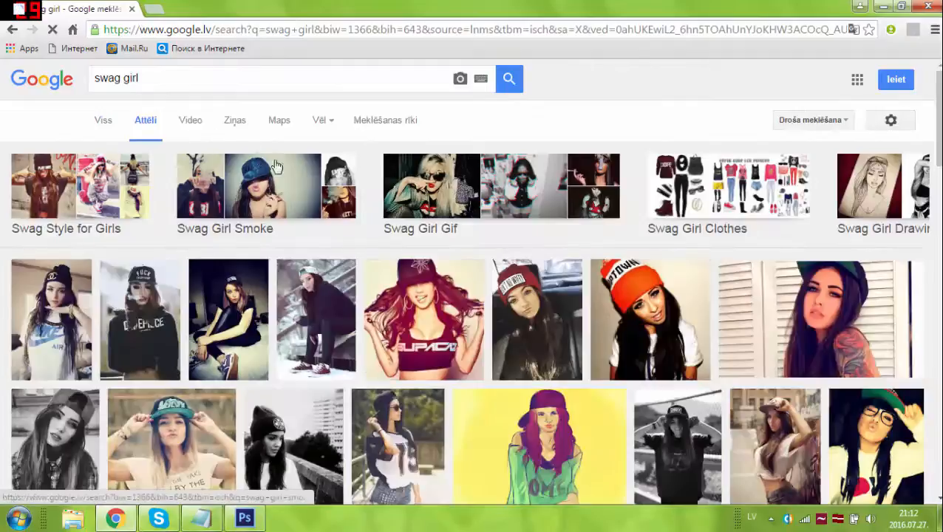
Add a second line beginning "izvelamies jeb kuru bi" to the Notepad note and return to the image results
{"action": "scroll", "coordinate": [373, 217], "scroll_direction": "down", "scroll_amount": 4}
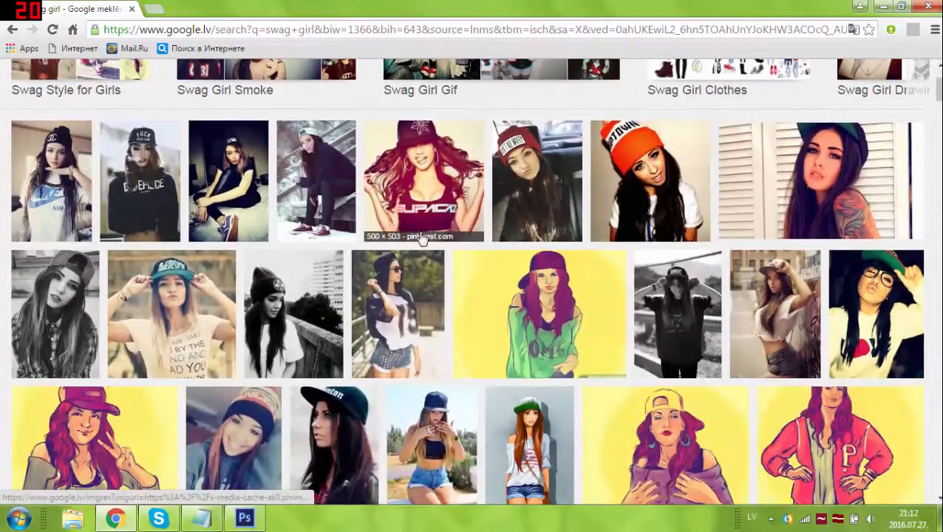
{"action": "scroll", "coordinate": [381, 276], "scroll_direction": "down", "scroll_amount": 1}
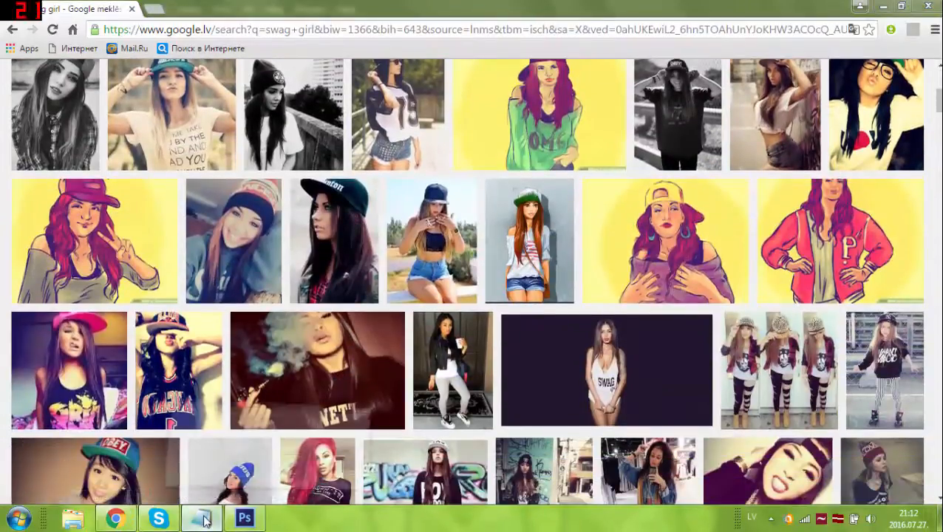
{"action": "left_click", "coordinate": [201, 518]}
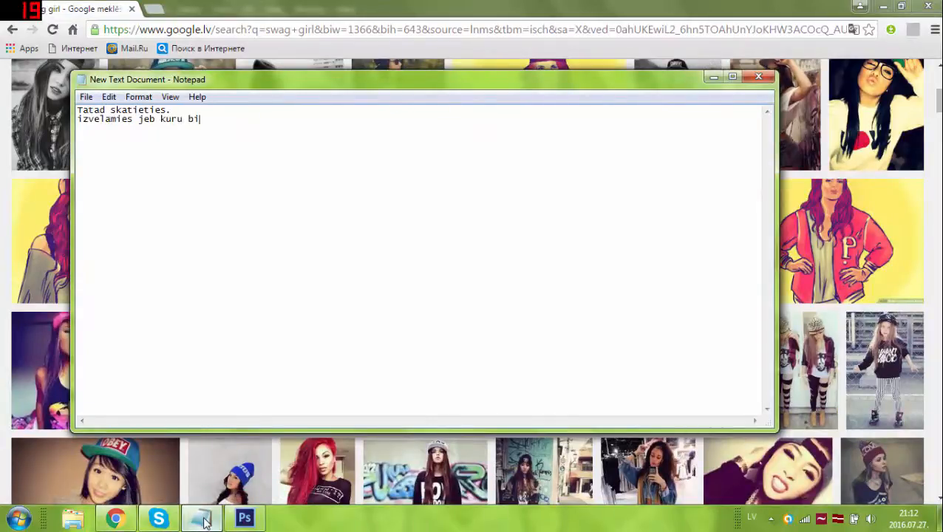
{"action": "left_click", "coordinate": [712, 77]}
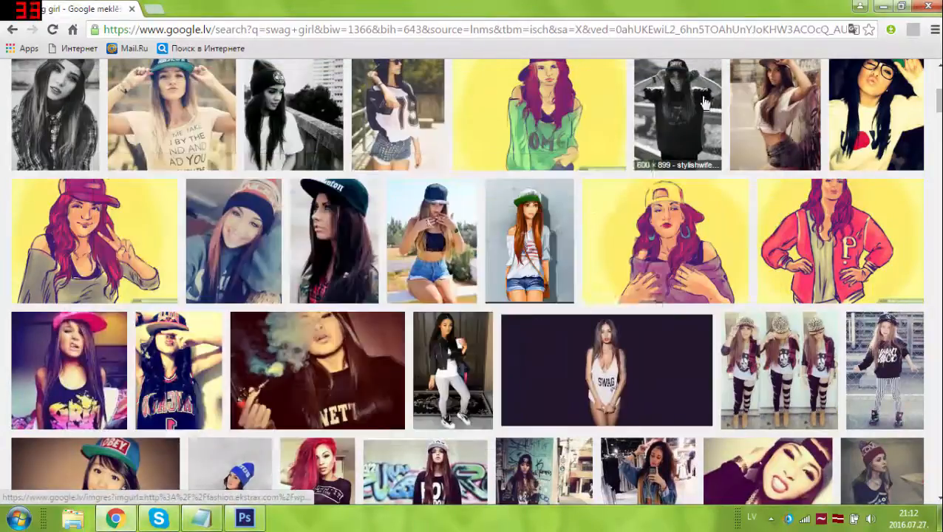
Pick the picture of the girl in the OBEY cap from the image results and save it to the Desktop as a JPEG named images
{"action": "scroll", "coordinate": [591, 207], "scroll_direction": "down", "scroll_amount": 1}
{"action": "scroll", "coordinate": [592, 207], "scroll_direction": "down", "scroll_amount": 2}
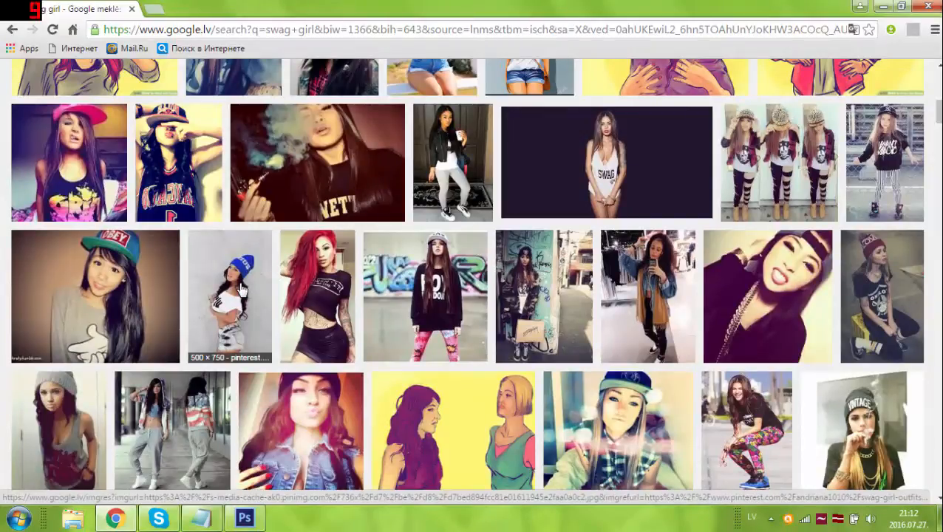
{"action": "scroll", "coordinate": [242, 288], "scroll_direction": "up", "scroll_amount": 2}
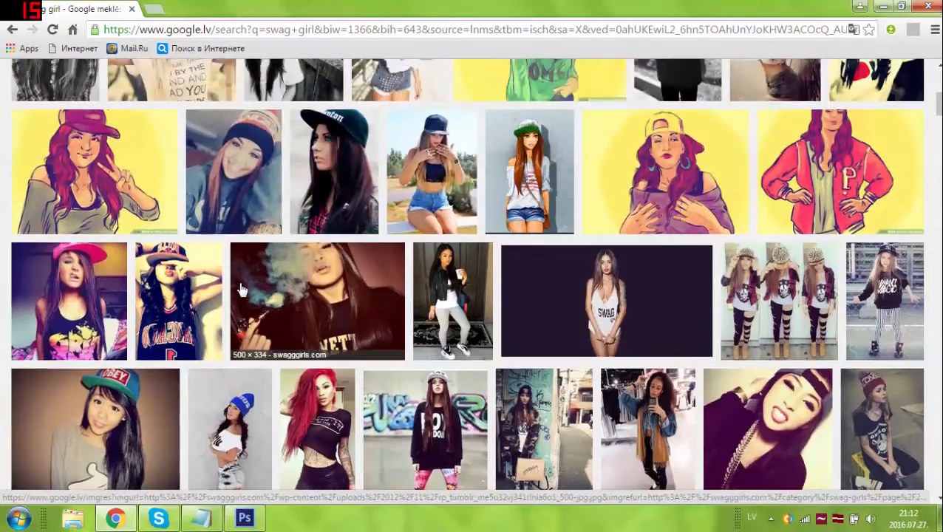
{"action": "scroll", "coordinate": [242, 288], "scroll_direction": "up", "scroll_amount": 3}
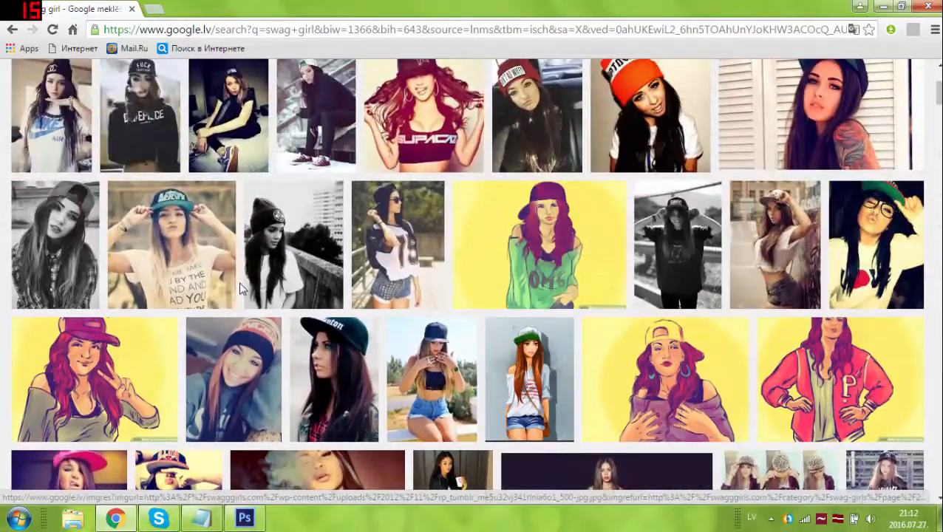
{"action": "scroll", "coordinate": [265, 283], "scroll_direction": "up", "scroll_amount": 2}
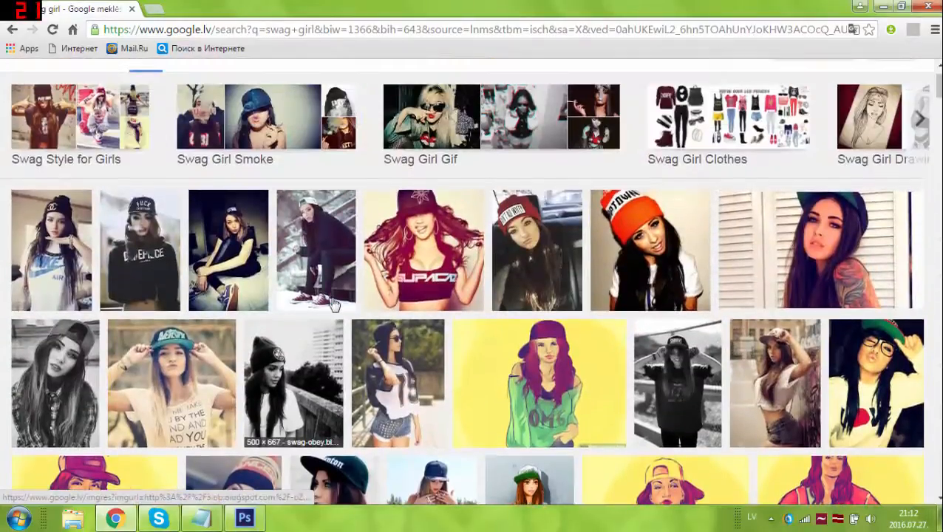
{"action": "scroll", "coordinate": [456, 192], "scroll_direction": "down", "scroll_amount": 10}
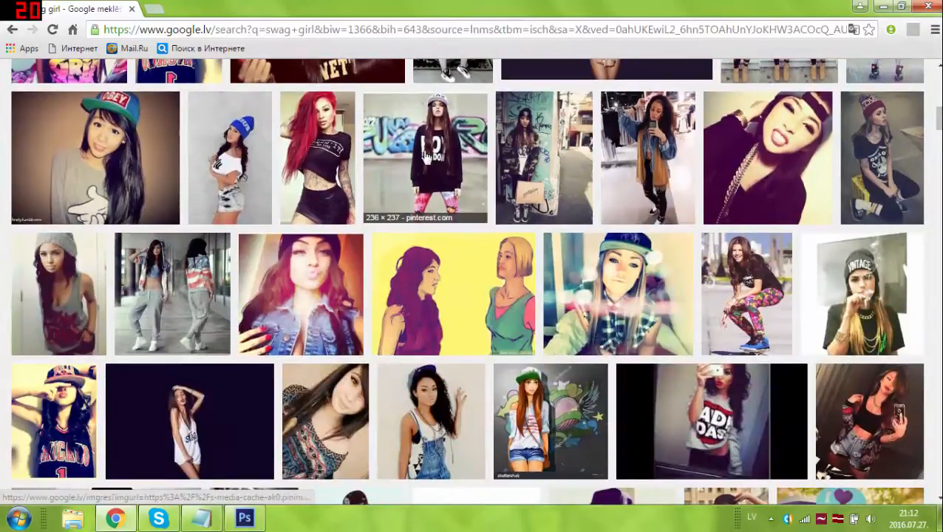
{"action": "left_click", "coordinate": [148, 152]}
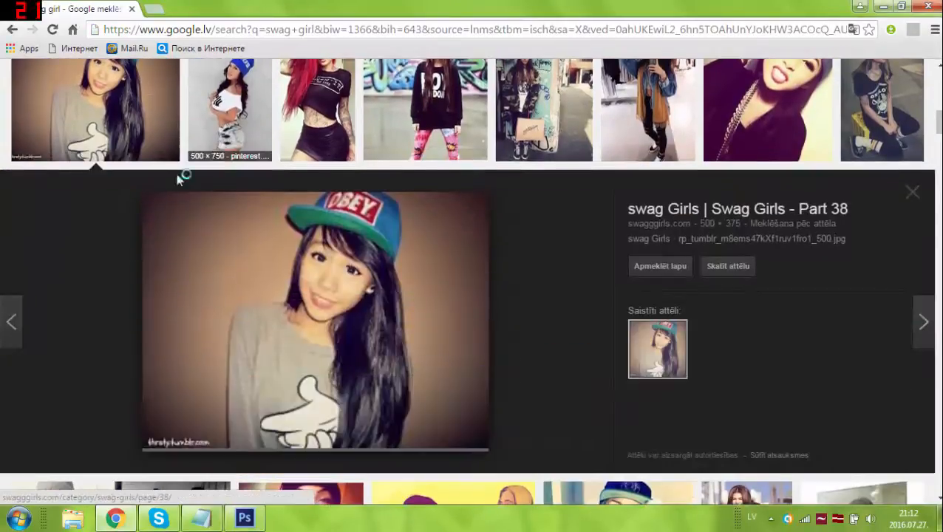
{"action": "right_click", "coordinate": [344, 261]}
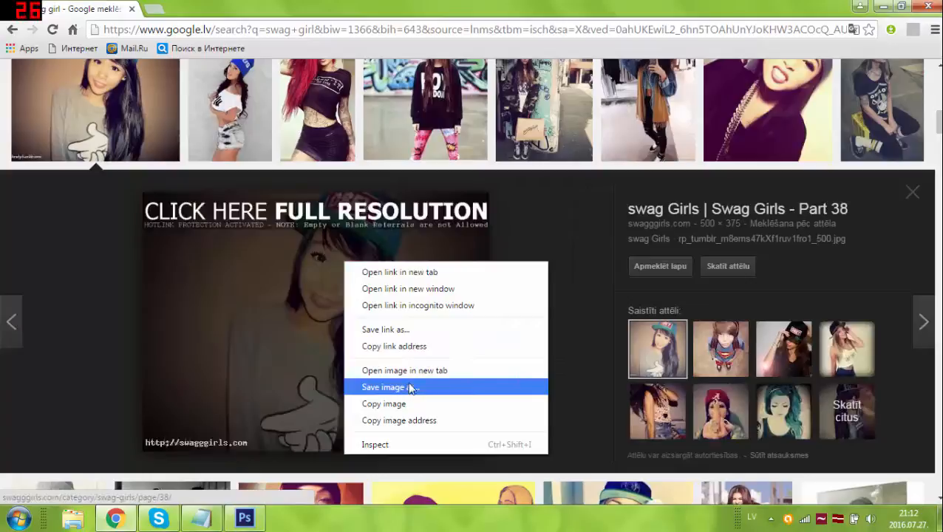
{"action": "left_click", "coordinate": [411, 388]}
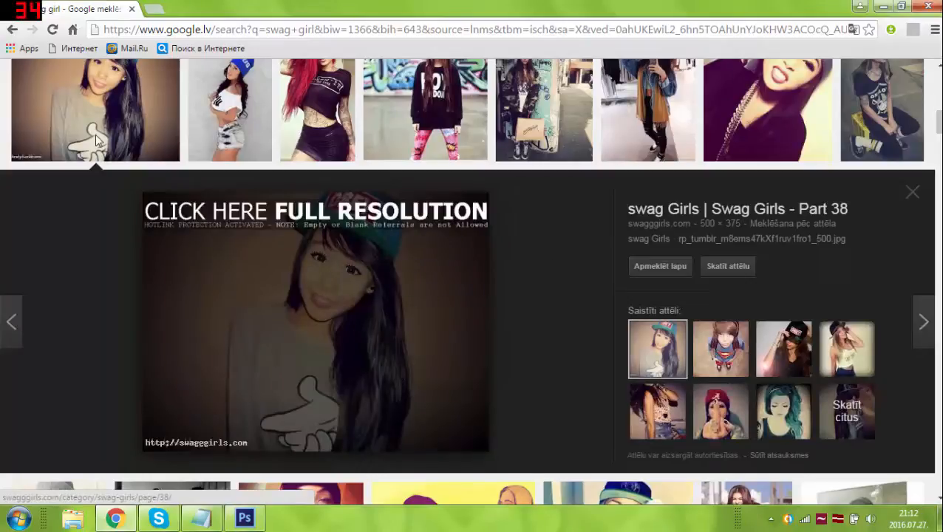
{"action": "left_click", "coordinate": [63, 111]}
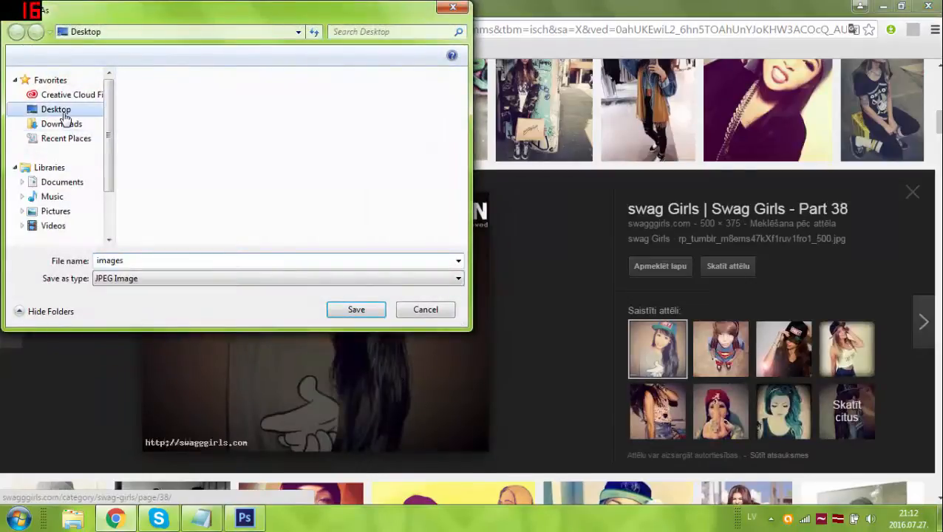
{"action": "left_click", "coordinate": [356, 308]}
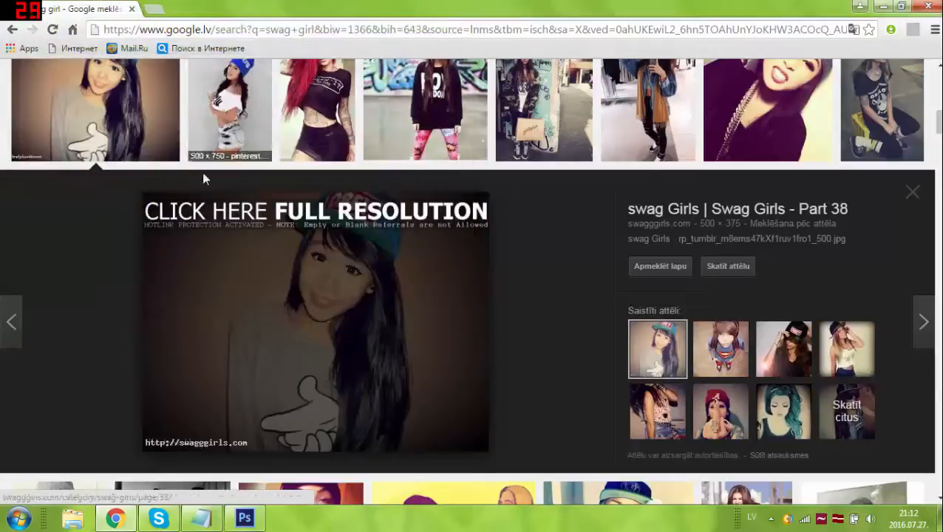
Replace the image search query with "city night" and run the search
{"action": "scroll", "coordinate": [206, 179], "scroll_direction": "up", "scroll_amount": 12}
{"action": "left_click_drag", "start_coordinate": [159, 79], "coordinate": [3, 80]}
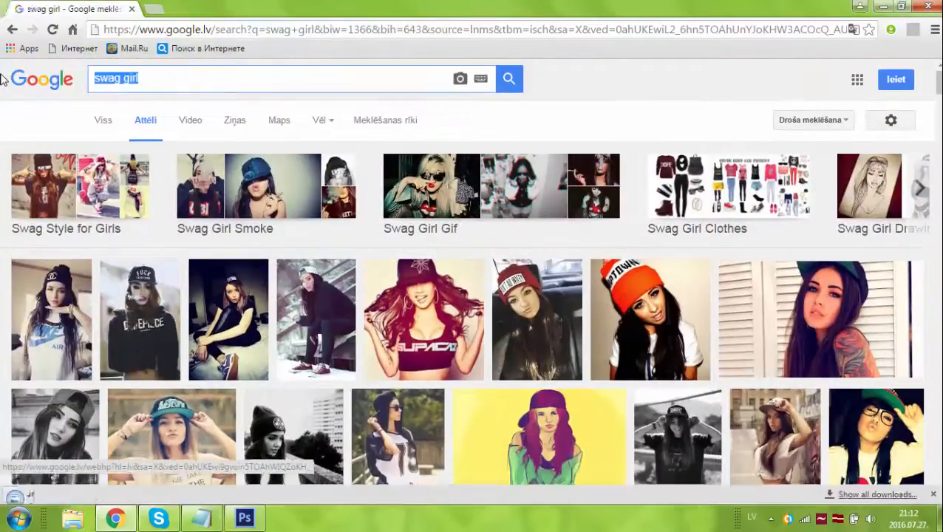
{"action": "type", "text": "city "}
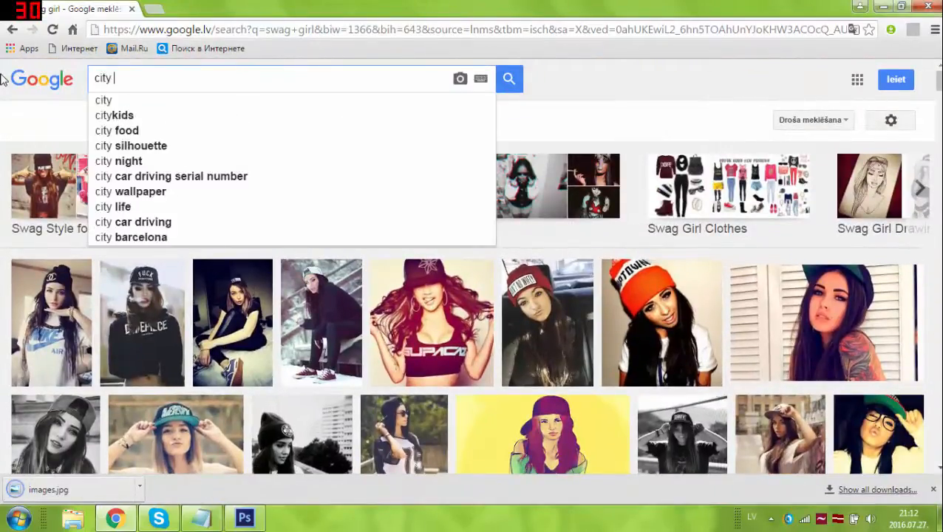
{"action": "type", "text": "night"}
{"action": "key", "text": "Return"}
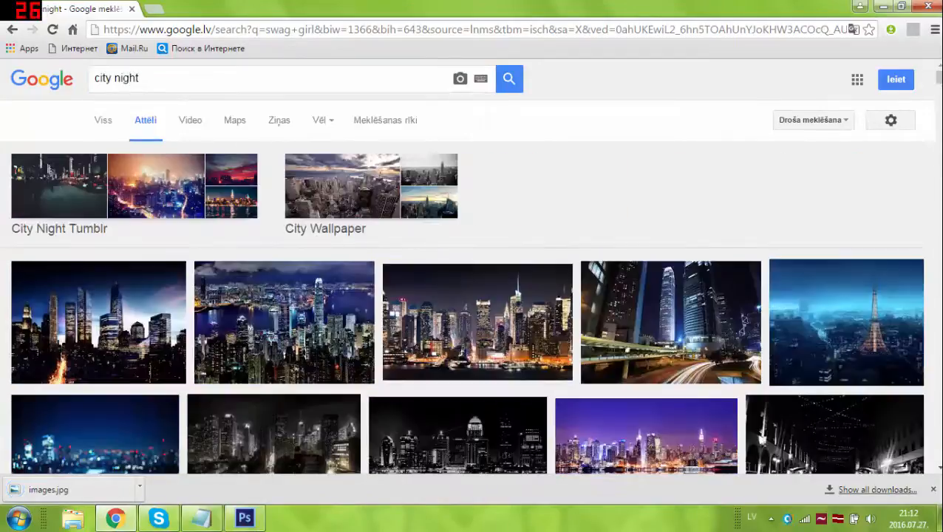
Save the Hong Kong night skyline picture to the Desktop as a JPEG named download, and close the browser to return to Photoshop
{"action": "left_click", "coordinate": [311, 297]}
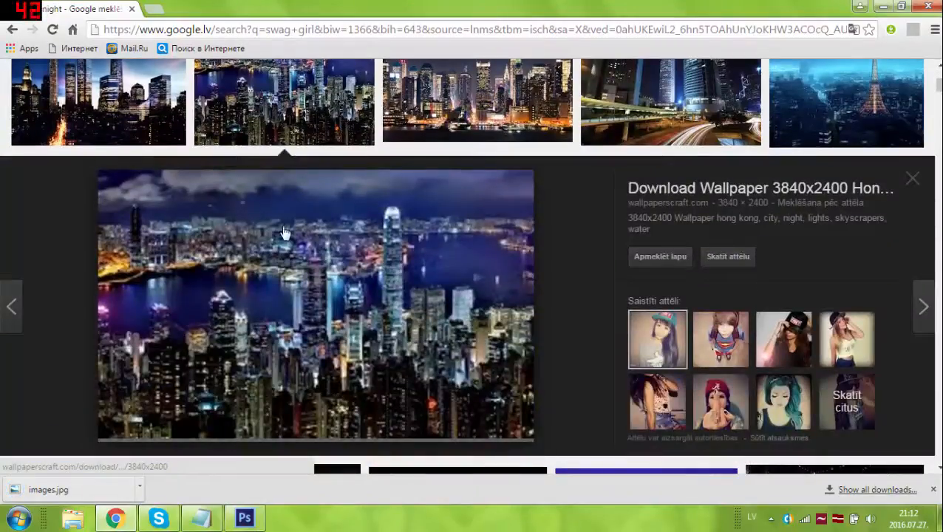
{"action": "right_click", "coordinate": [284, 232]}
{"action": "left_click", "coordinate": [337, 352]}
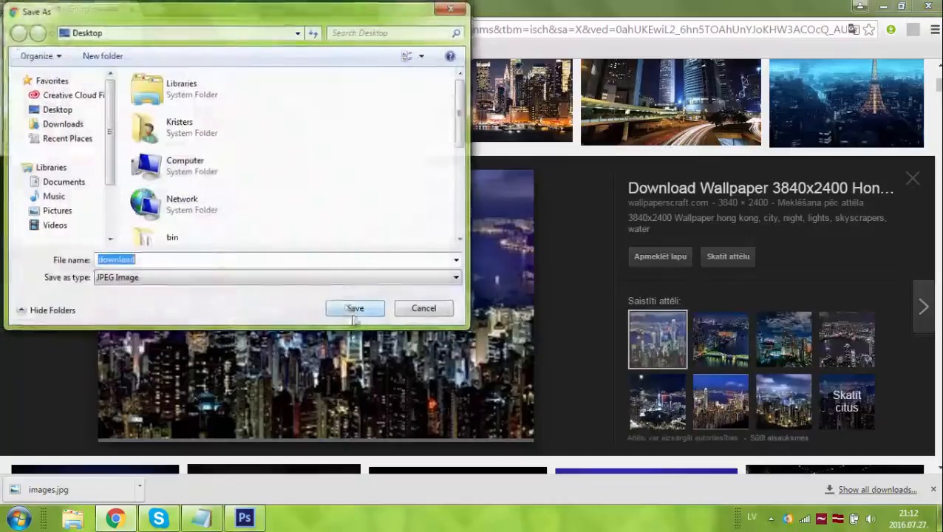
{"action": "left_click", "coordinate": [71, 109]}
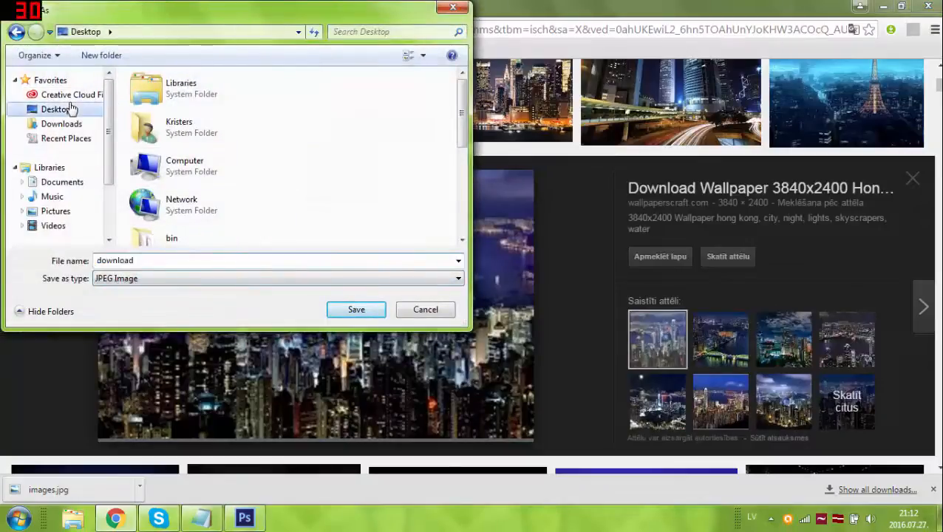
{"action": "left_click", "coordinate": [356, 309]}
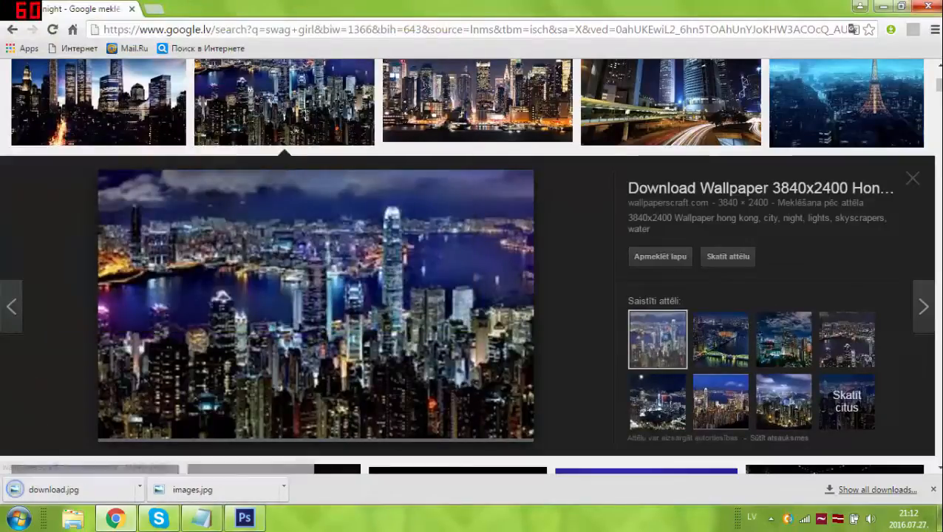
{"action": "left_click", "coordinate": [928, 6]}
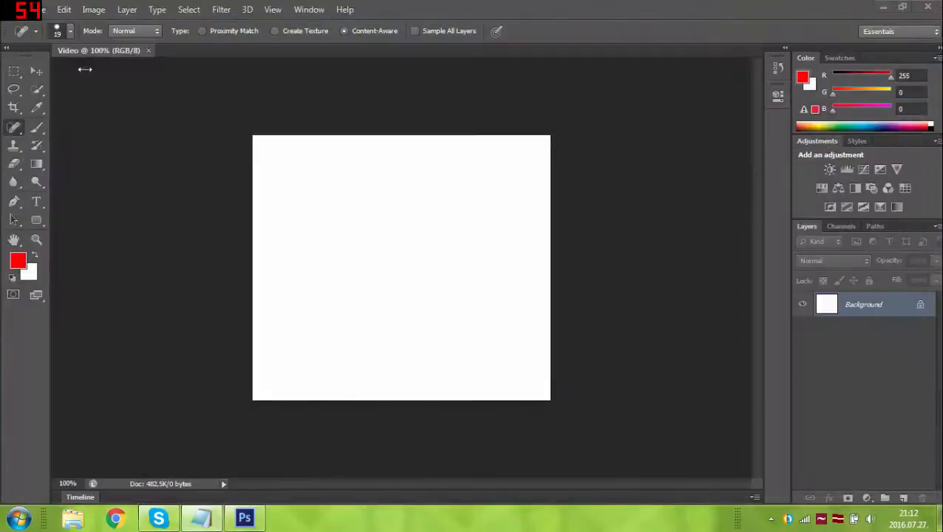
Open the JPEG named images, the picture of the girl in the cap, from the Desktop
{"action": "left_click", "coordinate": [33, 13]}
{"action": "left_click", "coordinate": [60, 34]}
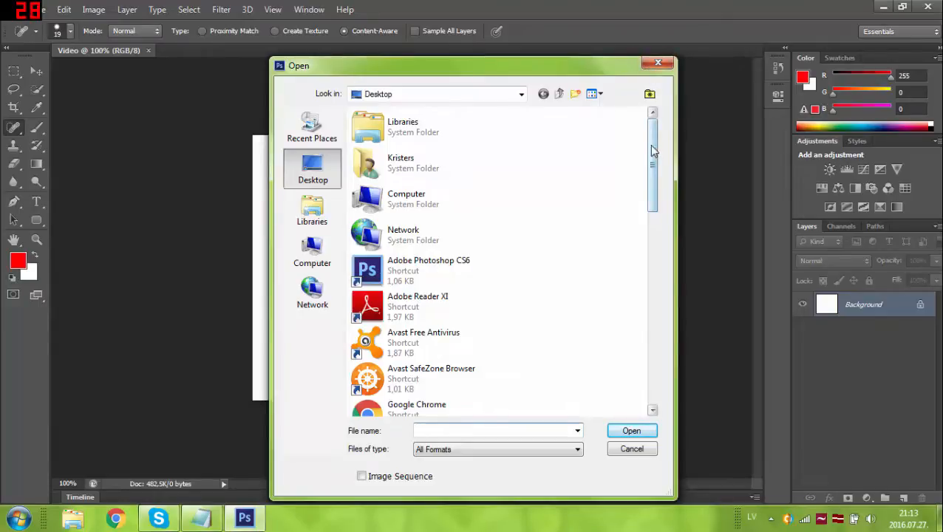
{"action": "left_click_drag", "start_coordinate": [654, 148], "coordinate": [505, 326]}
{"action": "left_click", "coordinate": [440, 315]}
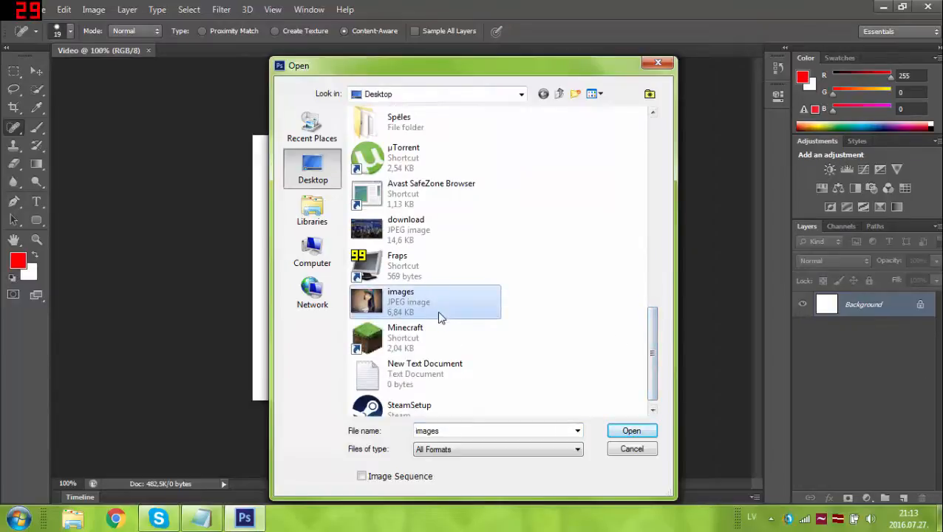
{"action": "left_click", "coordinate": [628, 431]}
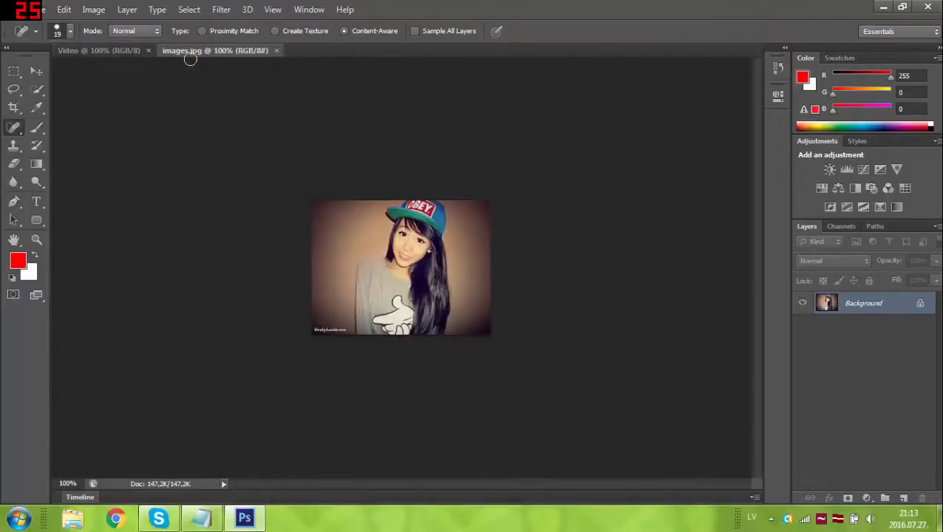
{"action": "left_click", "coordinate": [32, 14]}
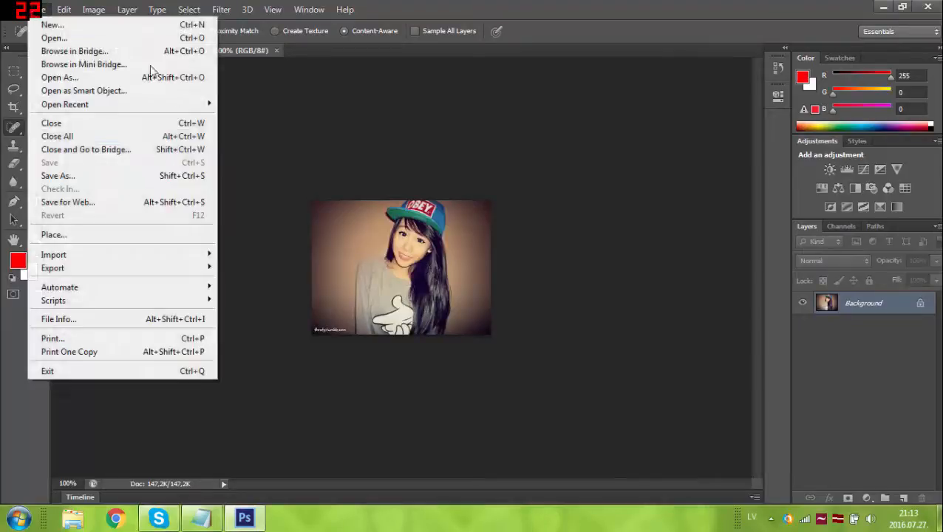
{"action": "left_click", "coordinate": [83, 33]}
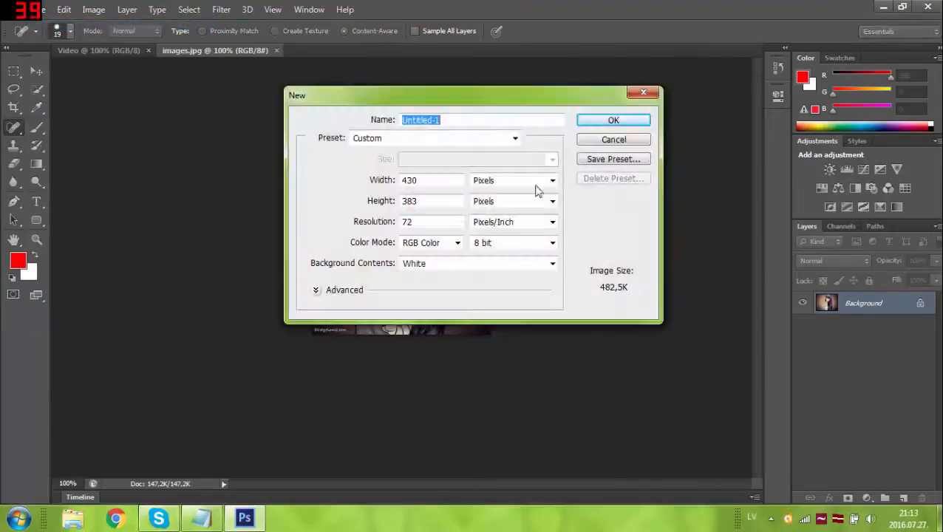
{"action": "left_click", "coordinate": [644, 97]}
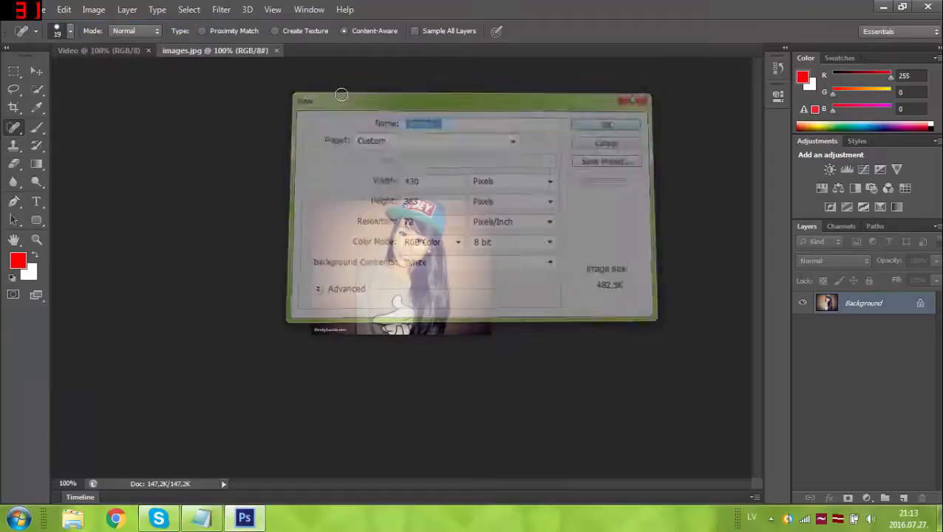
Open the JPEG named download, the night city skyline, from the Desktop
{"action": "left_click", "coordinate": [37, 9]}
{"action": "left_click", "coordinate": [54, 39]}
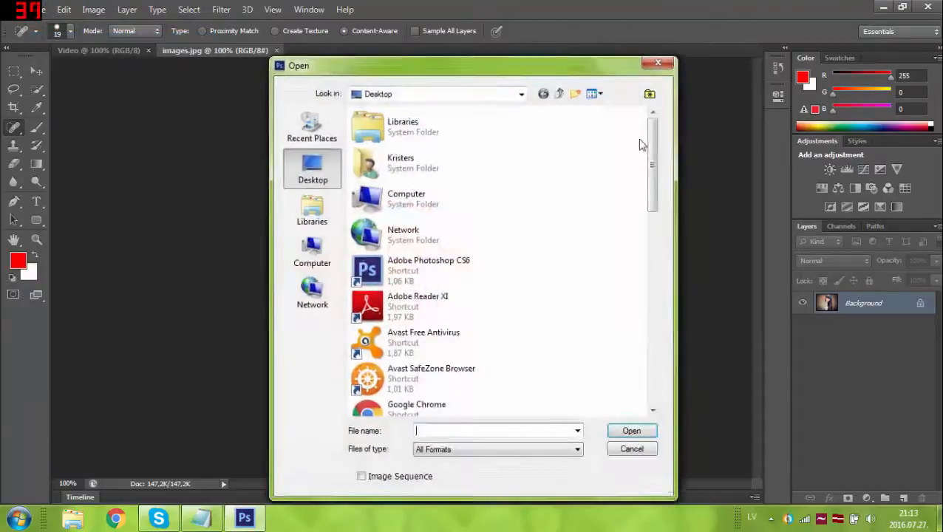
{"action": "scroll", "coordinate": [640, 142], "scroll_direction": "down", "scroll_amount": 5}
{"action": "left_click", "coordinate": [419, 235]}
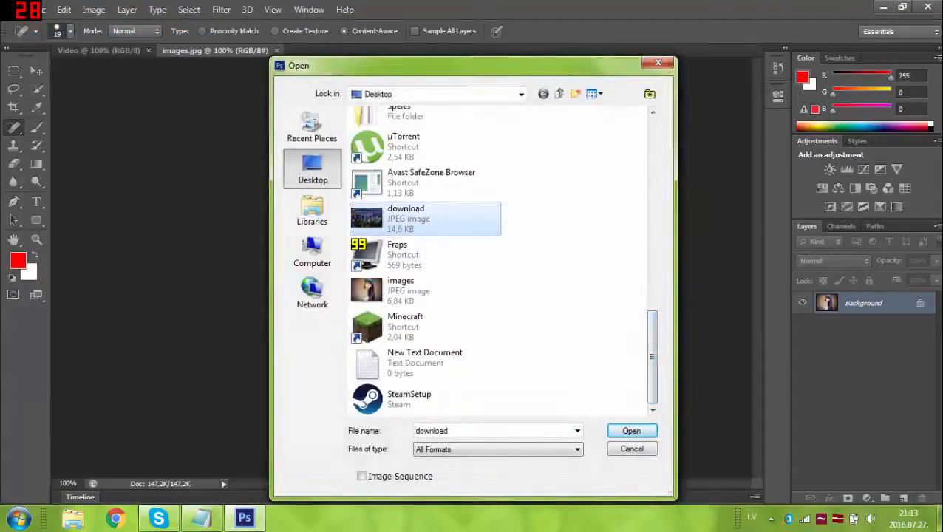
{"action": "left_click", "coordinate": [621, 433]}
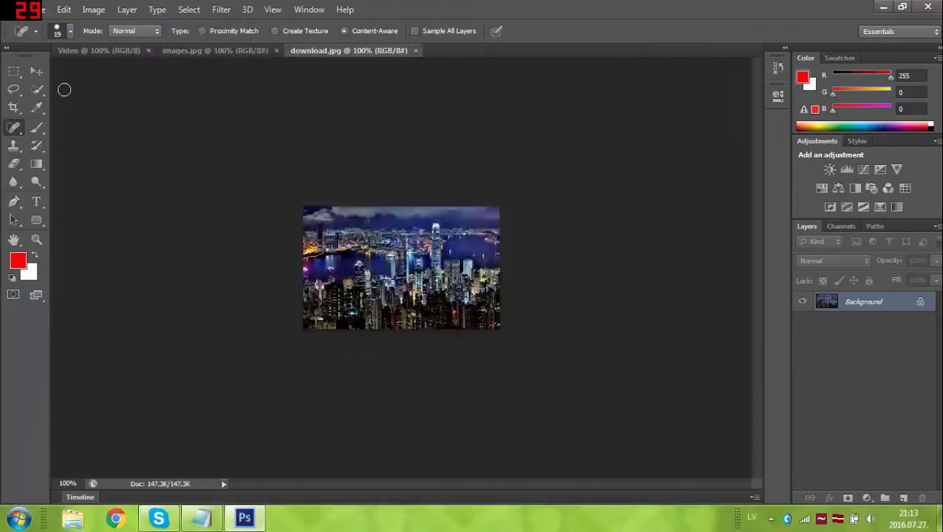
Move the girl picture from images.jpg into the Video document and stretch it to fill the whole canvas
{"action": "key", "text": "v"}
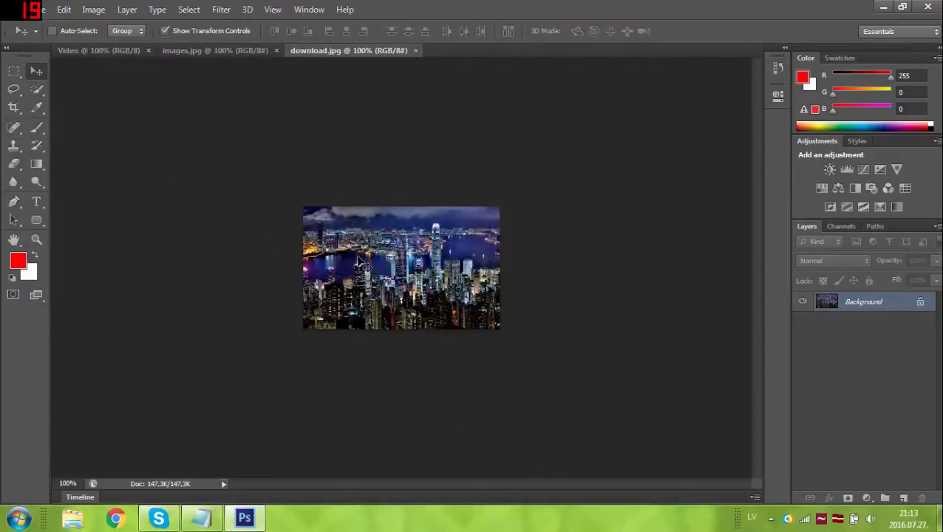
{"action": "left_click", "coordinate": [238, 51]}
{"action": "left_click_drag", "start_coordinate": [337, 206], "coordinate": [362, 244]}
{"action": "left_click_drag", "start_coordinate": [478, 215], "coordinate": [550, 135]}
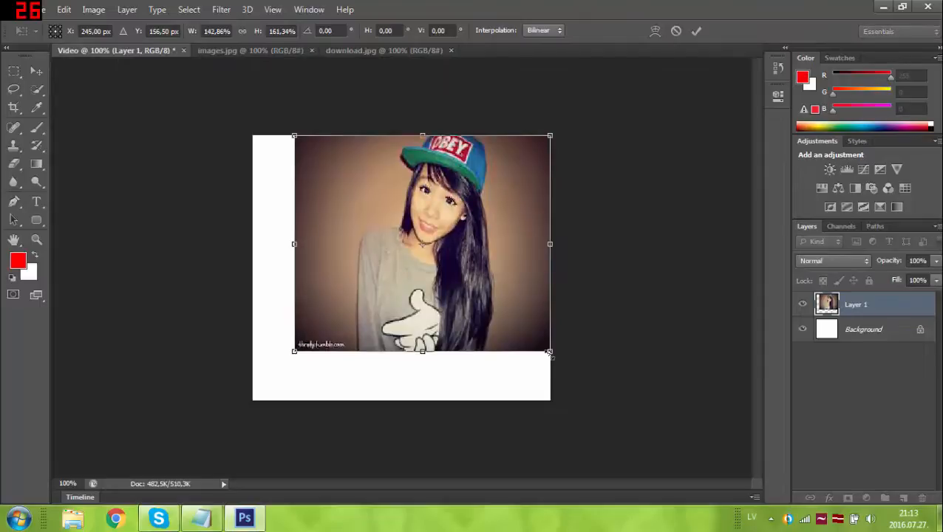
{"action": "left_click_drag", "start_coordinate": [548, 353], "coordinate": [550, 400]}
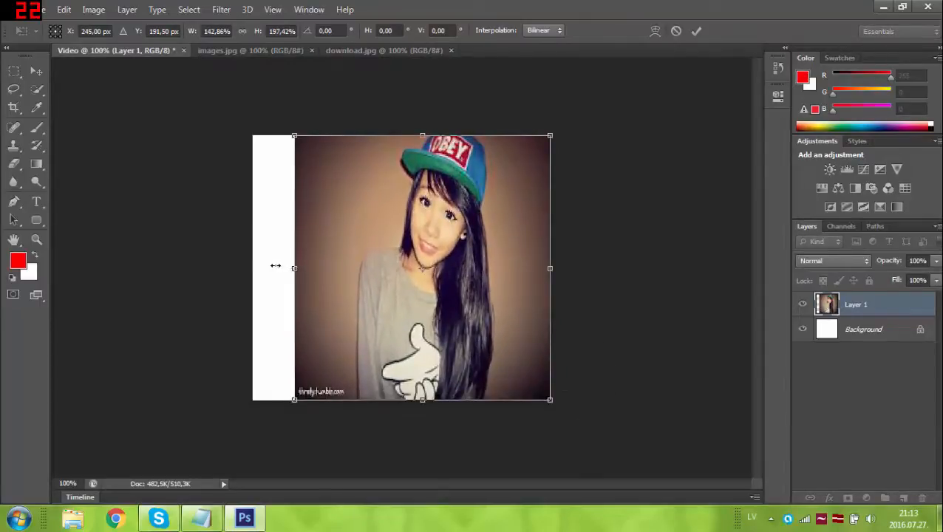
{"action": "left_click_drag", "start_coordinate": [275, 266], "coordinate": [250, 267]}
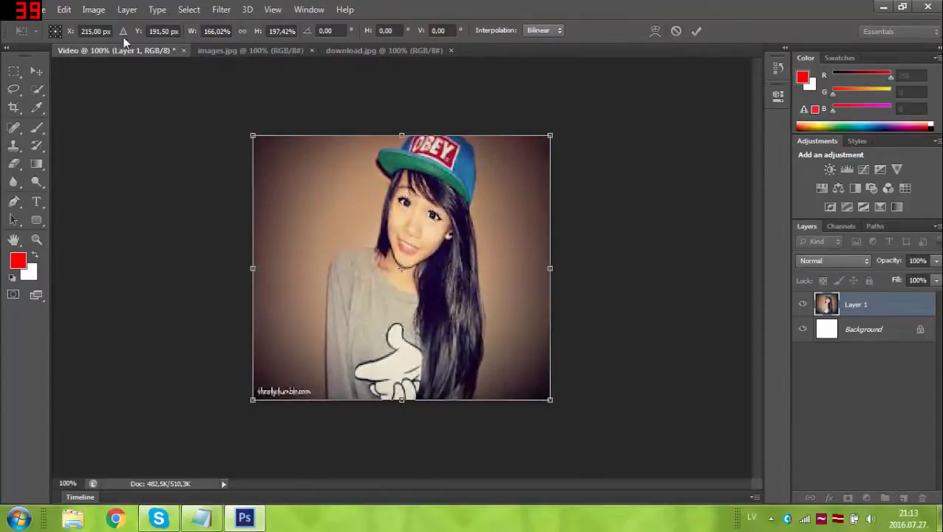
Try to move the skyline picture out of download.jpg into the Video document
{"action": "left_click", "coordinate": [340, 50]}
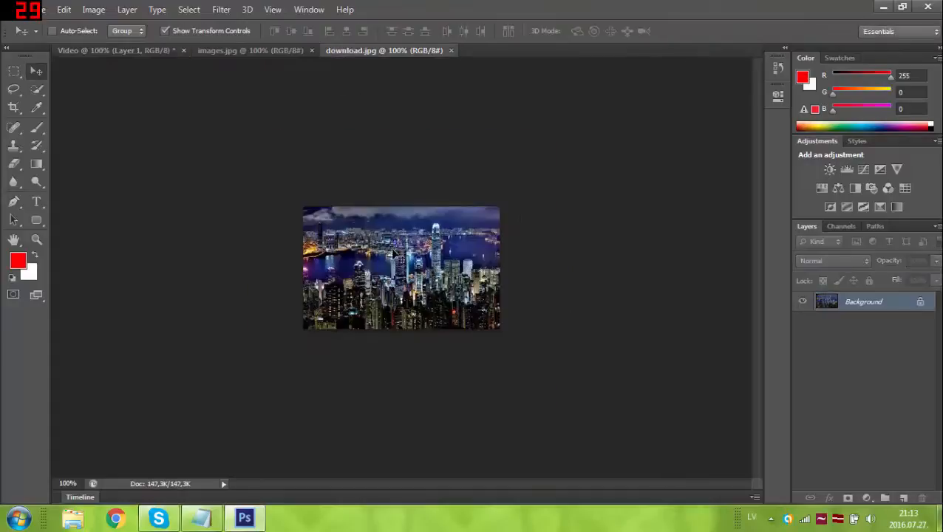
{"action": "mouse_move", "coordinate": [393, 253]}
{"action": "left_mouse_down"}
{"action": "mouse_move", "coordinate": [131, 57]}
{"action": "mouse_move", "coordinate": [389, 236]}
{"action": "mouse_move", "coordinate": [414, 238]}
{"action": "mouse_move", "coordinate": [337, 71]}
{"action": "mouse_move", "coordinate": [352, 49]}
{"action": "mouse_move", "coordinate": [405, 251]}
{"action": "left_mouse_up"}
{"action": "left_click", "coordinate": [456, 206]}
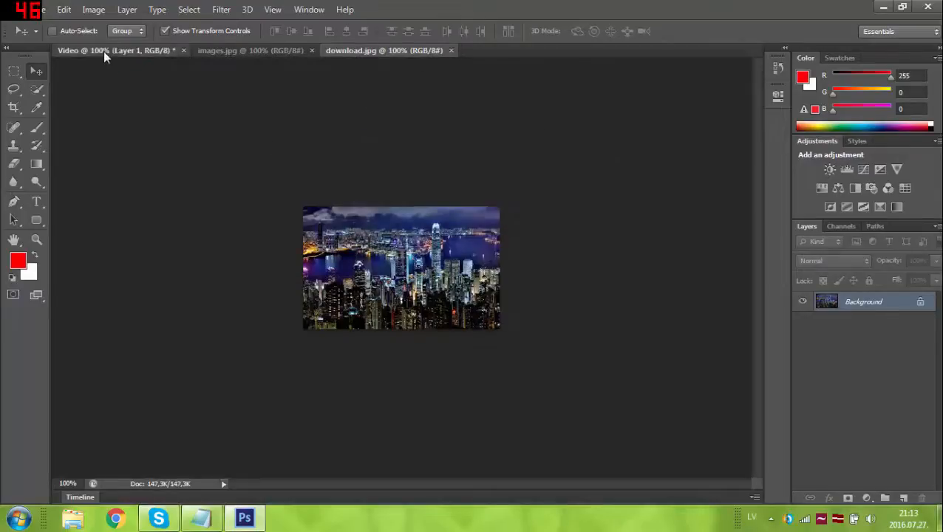
Return to the Video document and scale the girl layer out to the canvas edges on all sides
{"action": "left_click", "coordinate": [103, 51]}
{"action": "left_click_drag", "start_coordinate": [471, 215], "coordinate": [553, 137]}
{"action": "left_click_drag", "start_coordinate": [550, 353], "coordinate": [551, 400]}
{"action": "left_click_drag", "start_coordinate": [294, 269], "coordinate": [253, 269]}
Add the line "TAGAD ENTER!!!!!!1" to the Notepad note, return to Photoshop and apply the girl layer's transform
{"action": "left_click", "coordinate": [207, 520]}
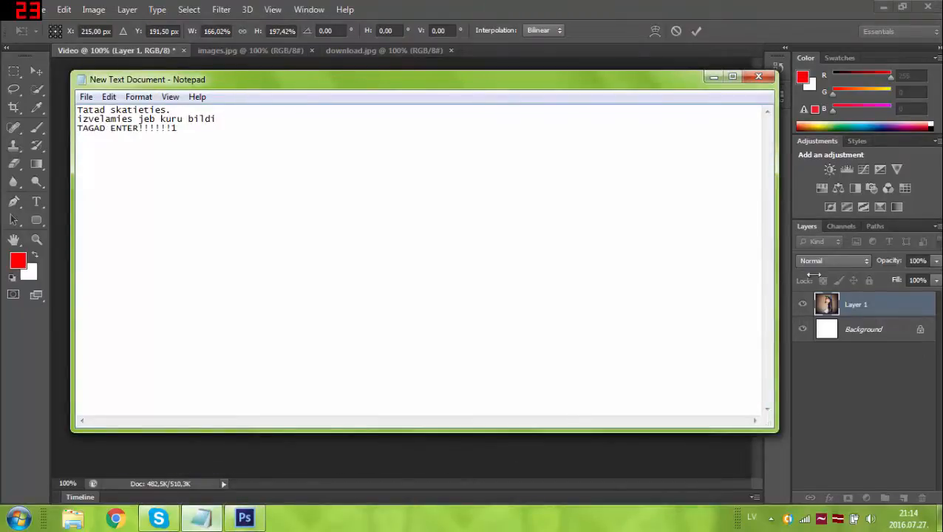
{"action": "left_click", "coordinate": [713, 77]}
{"action": "key", "text": "Return"}
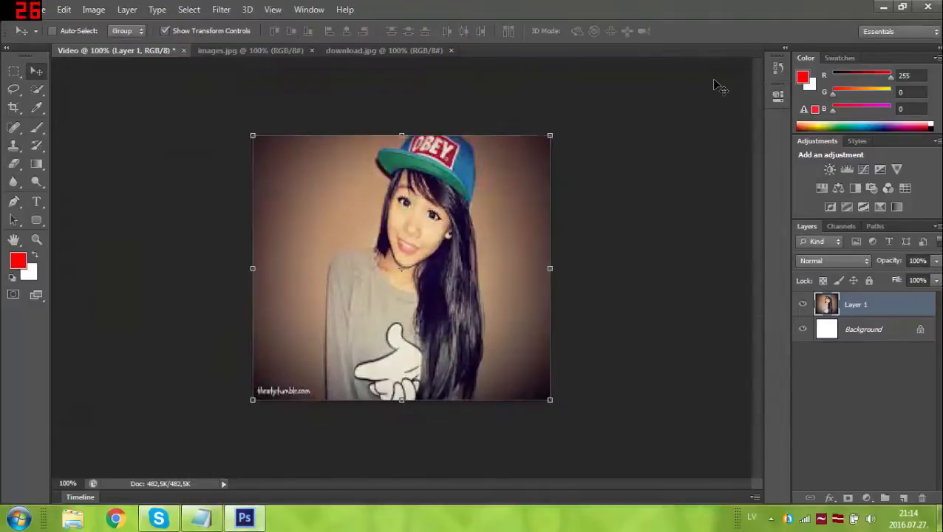
Move the skyline picture from download.jpg into the Video document, stretch it over the whole canvas and apply the transform
{"action": "left_click", "coordinate": [336, 50]}
{"action": "left_click_drag", "start_coordinate": [426, 275], "coordinate": [377, 231]}
{"action": "left_click_drag", "start_coordinate": [446, 284], "coordinate": [550, 399]}
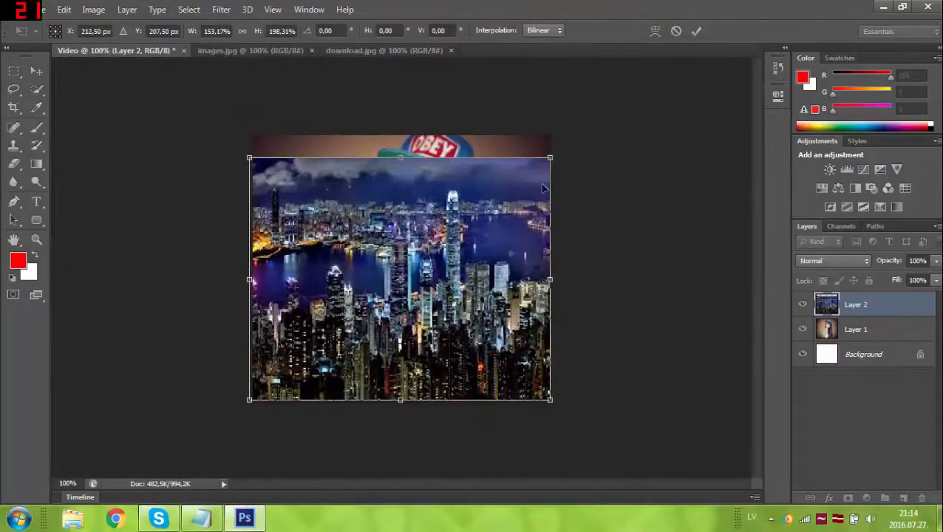
{"action": "left_click_drag", "start_coordinate": [550, 156], "coordinate": [550, 135]}
{"action": "key", "text": "Return"}
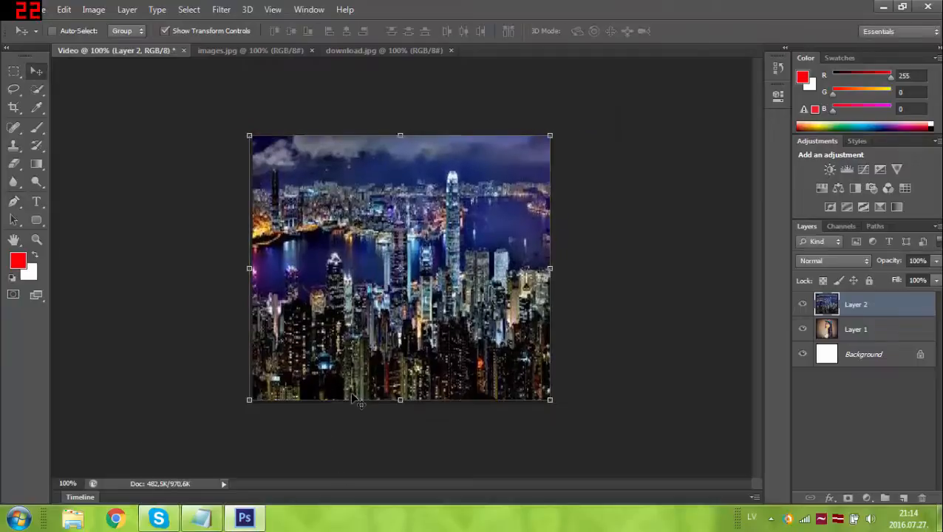
Add the lines "Atkal ENTER" and "DIvas reiz ar labo taustinu" to the Notepad note and return to Photoshop
{"action": "left_click", "coordinate": [200, 517]}
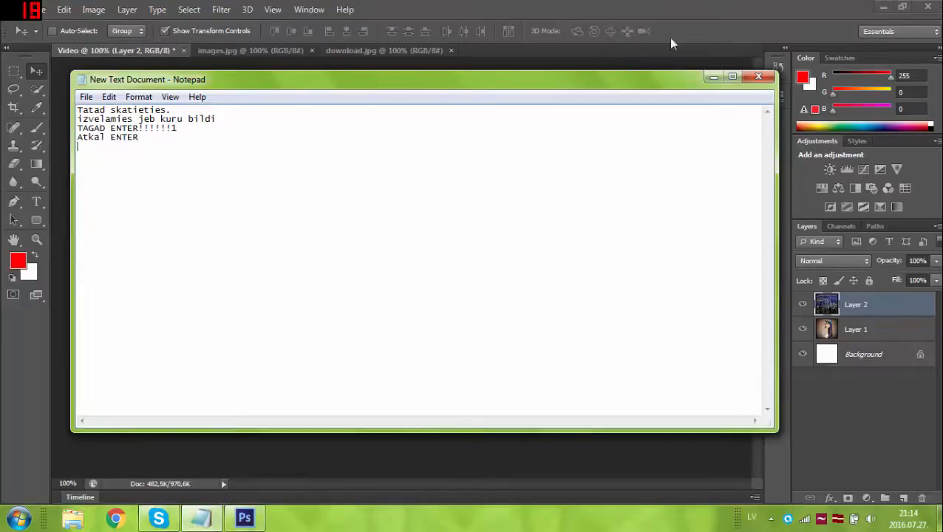
{"action": "left_click", "coordinate": [713, 77]}
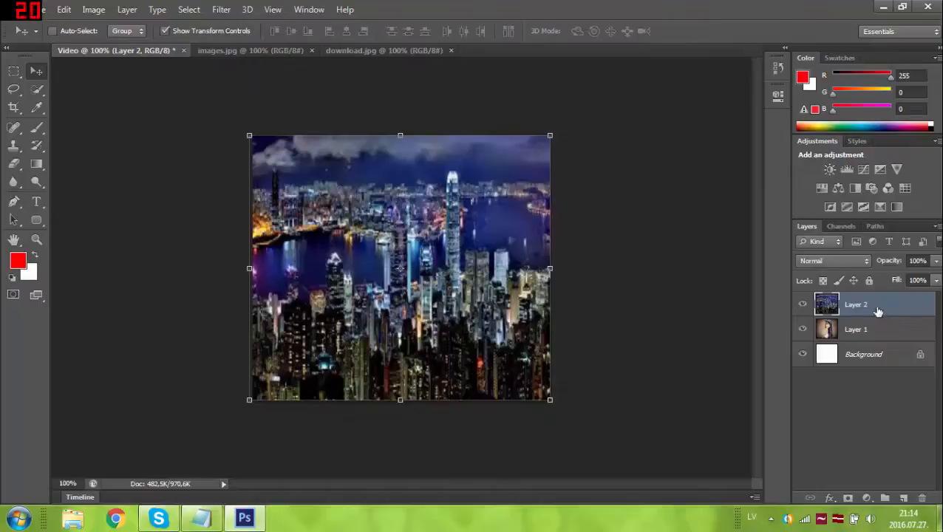
{"action": "left_click", "coordinate": [200, 517]}
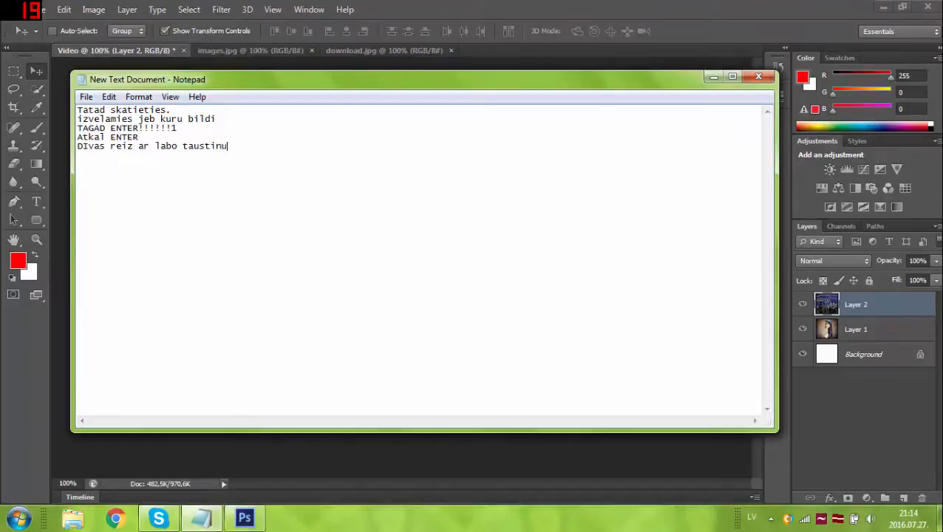
{"action": "left_click", "coordinate": [714, 77]}
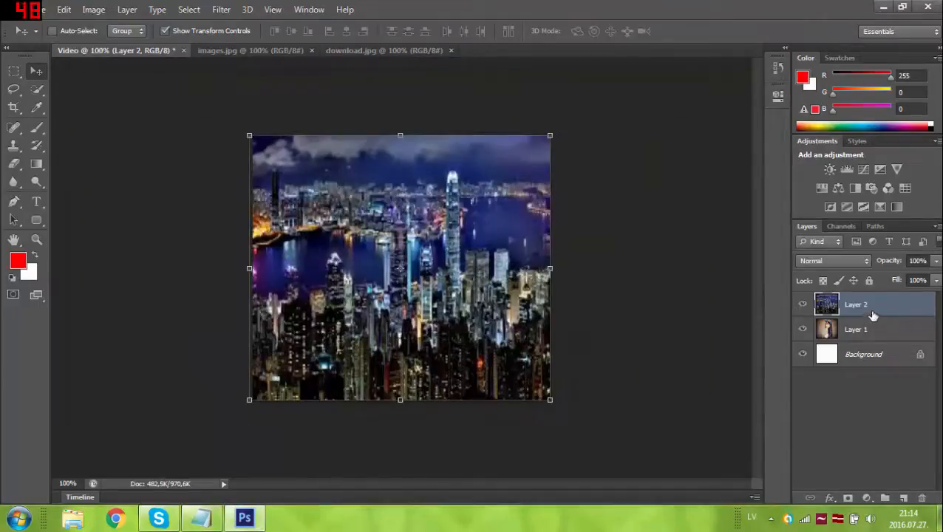
Set the skyline layer's blend mode to Screen and its opacity to 48% in the layer style options
{"action": "double_click", "coordinate": [888, 307]}
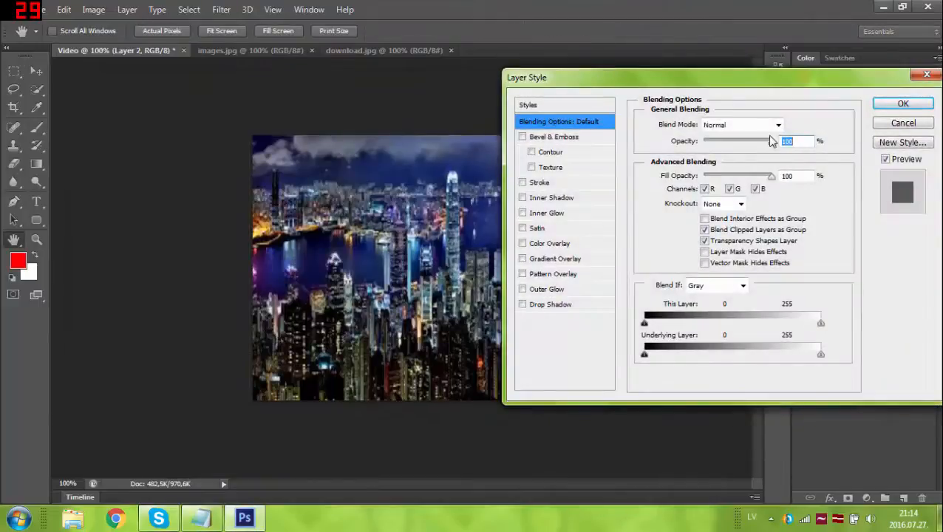
{"action": "mouse_move", "coordinate": [770, 141]}
{"action": "left_mouse_down"}
{"action": "mouse_move", "coordinate": [732, 146]}
{"action": "mouse_move", "coordinate": [772, 142]}
{"action": "left_mouse_up"}
{"action": "left_click", "coordinate": [777, 124]}
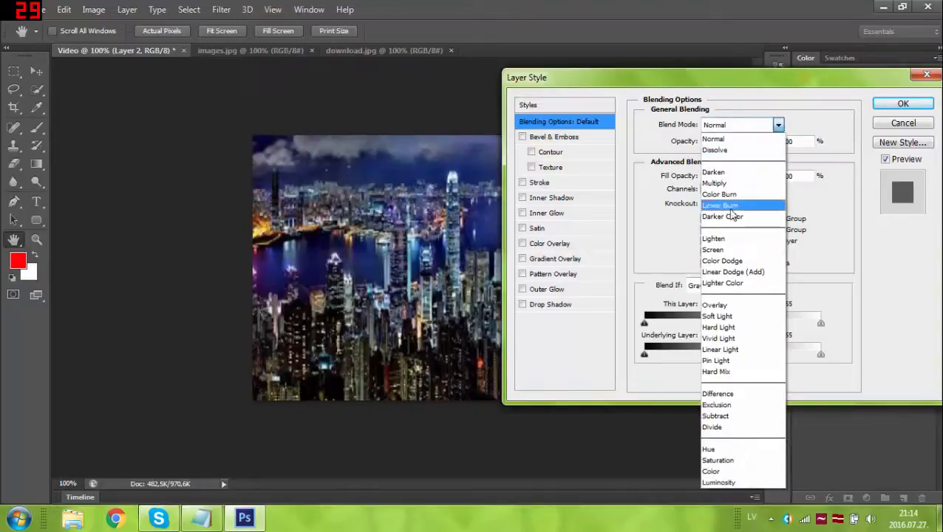
{"action": "left_click", "coordinate": [741, 250]}
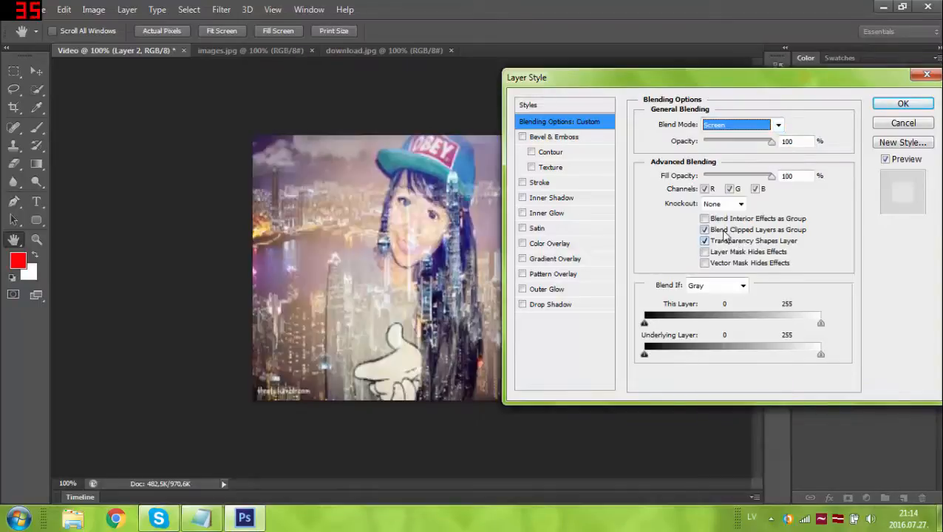
{"action": "left_click", "coordinate": [771, 146]}
{"action": "left_click_drag", "start_coordinate": [770, 146], "coordinate": [735, 145]}
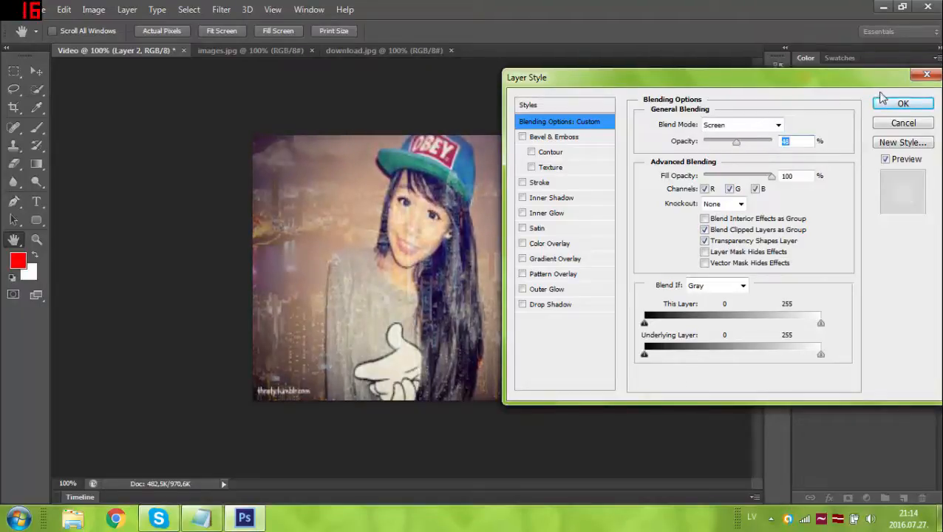
{"action": "left_click", "coordinate": [901, 105]}
Add the line "Es lieku tik gaisu lai vieglak nodzest" to the Notepad note and return to Photoshop
{"action": "left_click", "coordinate": [201, 518]}
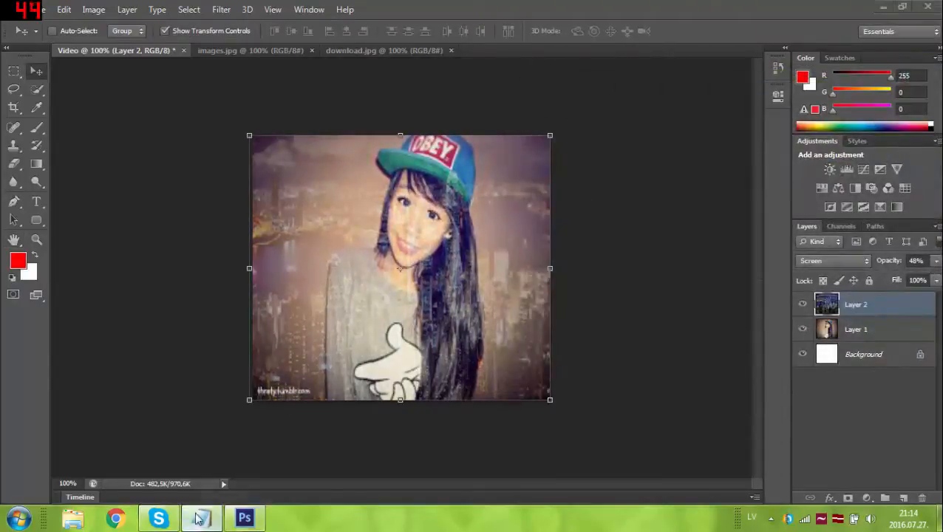
{"action": "type", "text": "Es"}
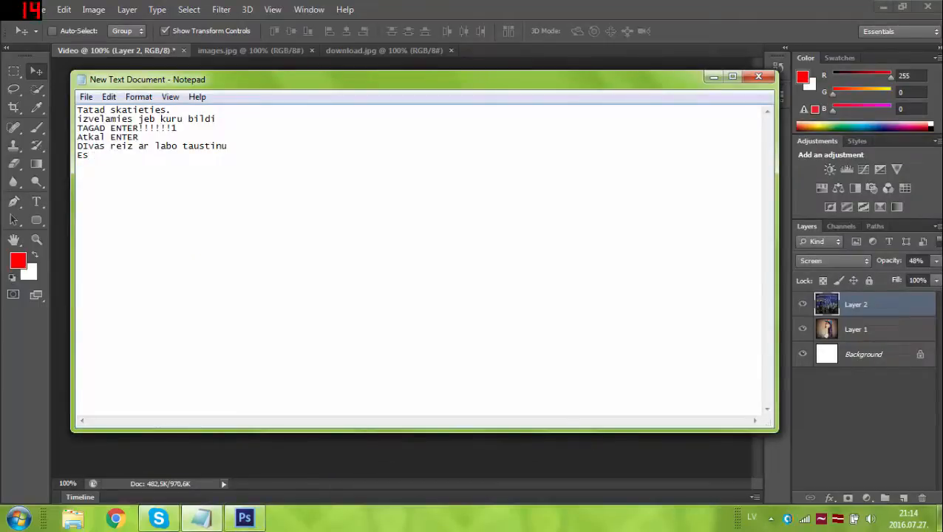
{"action": "type", "text": " lieku tikt"}
{"action": "key", "text": "BackSpace"}
{"action": "type", "text": "gaisu lai vie"}
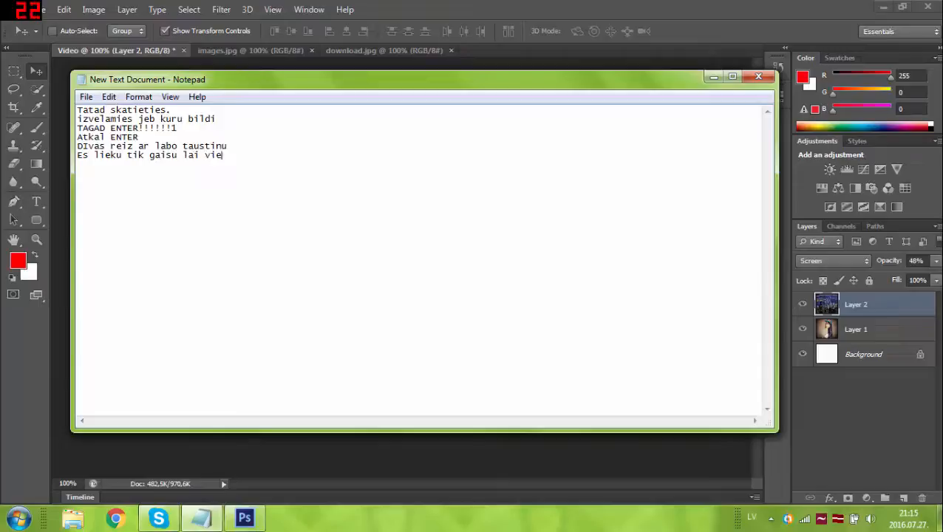
{"action": "type", "text": "glak nodzest"}
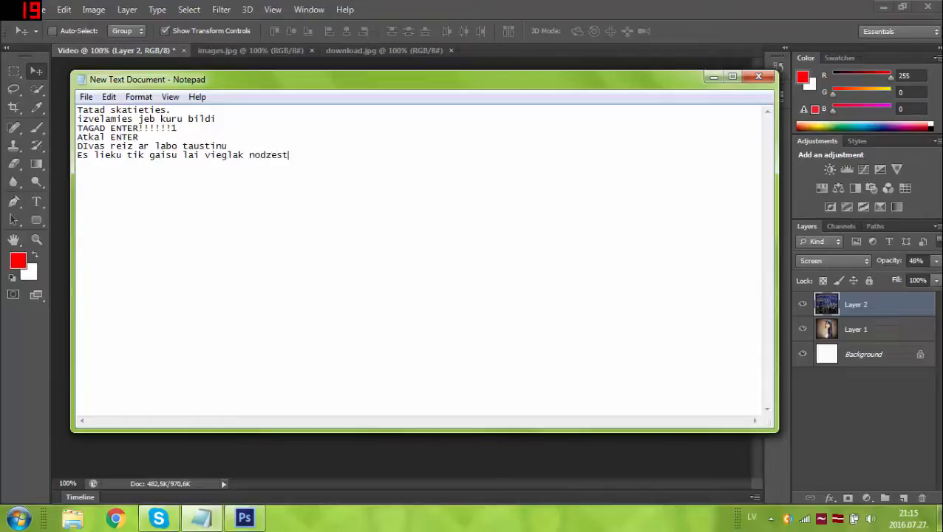
{"action": "left_click", "coordinate": [712, 76]}
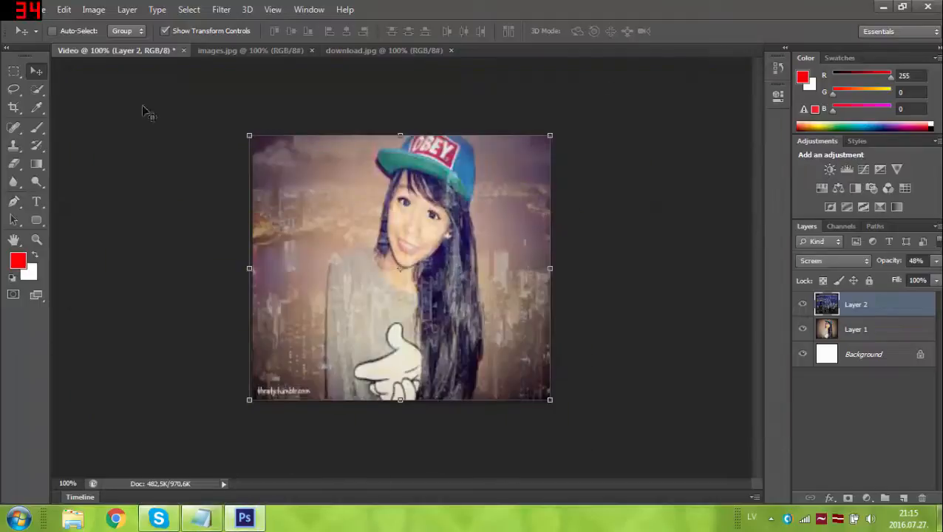
Erase the skyline over the girl's hair, shirt, face edges and cap with a soft 27 px Eraser on Layer 2
{"action": "left_click", "coordinate": [13, 164]}
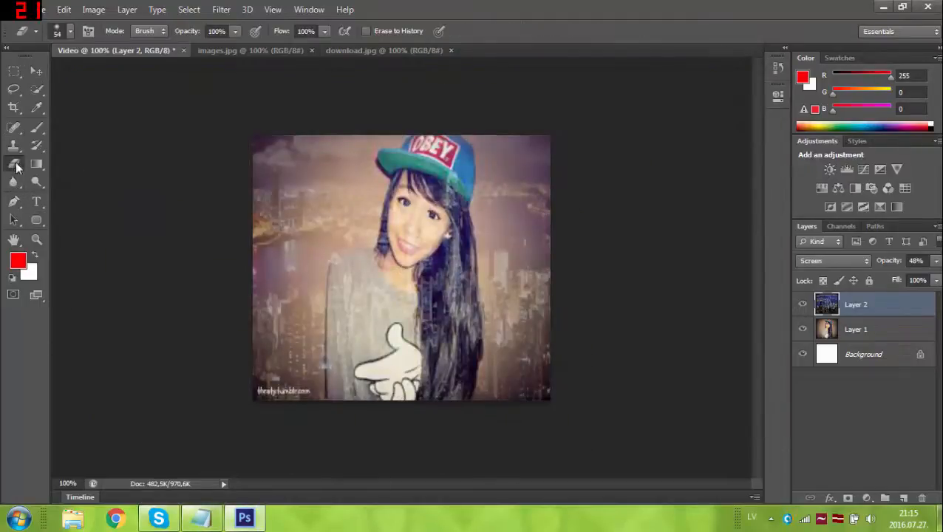
{"action": "left_click", "coordinate": [64, 34]}
{"action": "left_click_drag", "start_coordinate": [52, 76], "coordinate": [38, 76]}
{"action": "left_click_drag", "start_coordinate": [456, 194], "coordinate": [440, 187]}
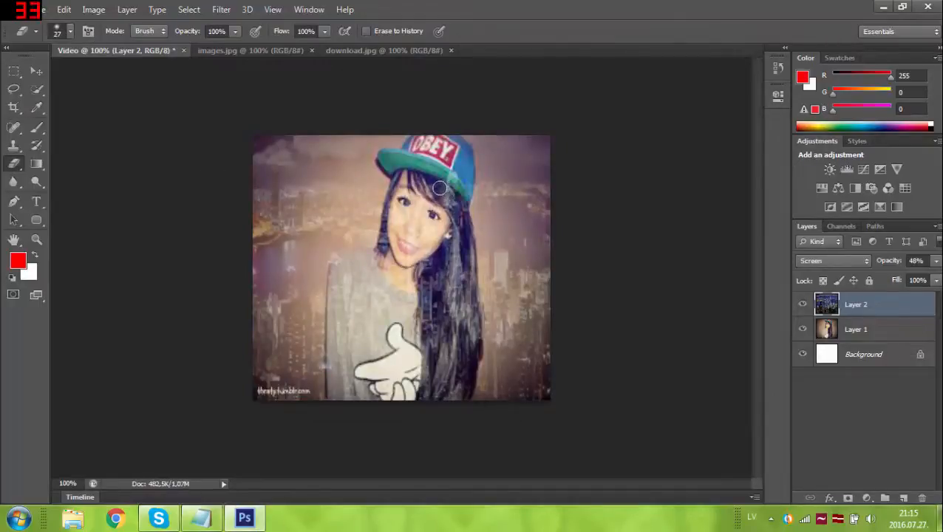
{"action": "mouse_move", "coordinate": [428, 149]}
{"action": "left_mouse_down"}
{"action": "mouse_move", "coordinate": [463, 144]}
{"action": "mouse_move", "coordinate": [467, 159]}
{"action": "mouse_move", "coordinate": [457, 215]}
{"action": "mouse_move", "coordinate": [466, 234]}
{"action": "mouse_move", "coordinate": [461, 205]}
{"action": "mouse_move", "coordinate": [478, 336]}
{"action": "mouse_move", "coordinate": [465, 400]}
{"action": "mouse_move", "coordinate": [469, 366]}
{"action": "mouse_move", "coordinate": [440, 400]}
{"action": "mouse_move", "coordinate": [447, 396]}
{"action": "mouse_move", "coordinate": [432, 398]}
{"action": "mouse_move", "coordinate": [423, 320]}
{"action": "mouse_move", "coordinate": [376, 375]}
{"action": "mouse_move", "coordinate": [421, 394]}
{"action": "mouse_move", "coordinate": [332, 401]}
{"action": "mouse_move", "coordinate": [333, 335]}
{"action": "left_mouse_up"}
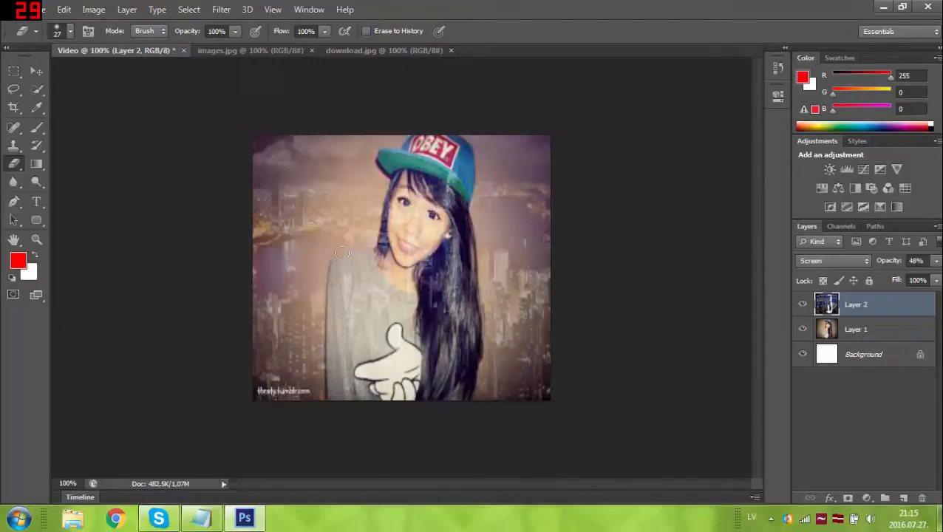
{"action": "mouse_move", "coordinate": [359, 251]}
{"action": "left_mouse_down"}
{"action": "mouse_move", "coordinate": [383, 248]}
{"action": "mouse_move", "coordinate": [397, 185]}
{"action": "mouse_move", "coordinate": [386, 164]}
{"action": "mouse_move", "coordinate": [414, 141]}
{"action": "mouse_move", "coordinate": [406, 143]}
{"action": "left_mouse_up"}
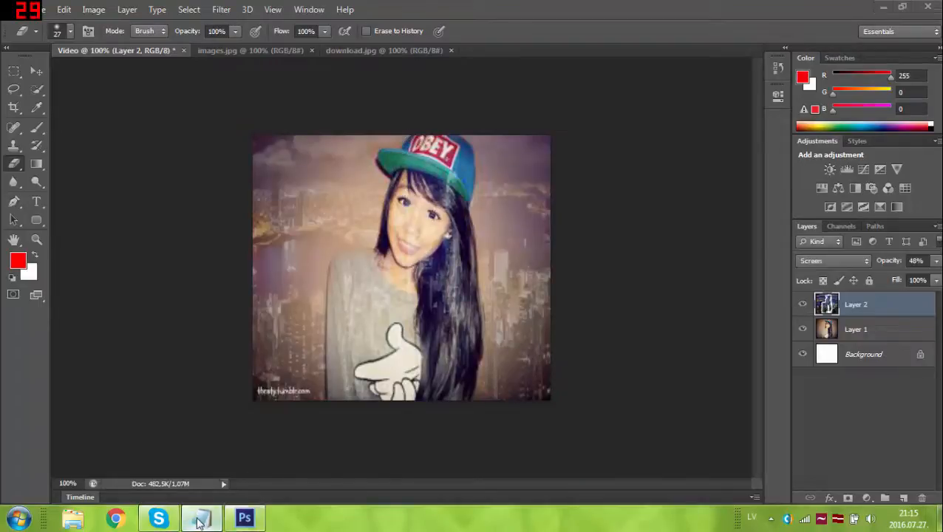
Add the line "Protams es to daru atri" to the Notepad note and return to Photoshop
{"action": "left_click", "coordinate": [199, 520]}
{"action": "type", "text": "Protams"}
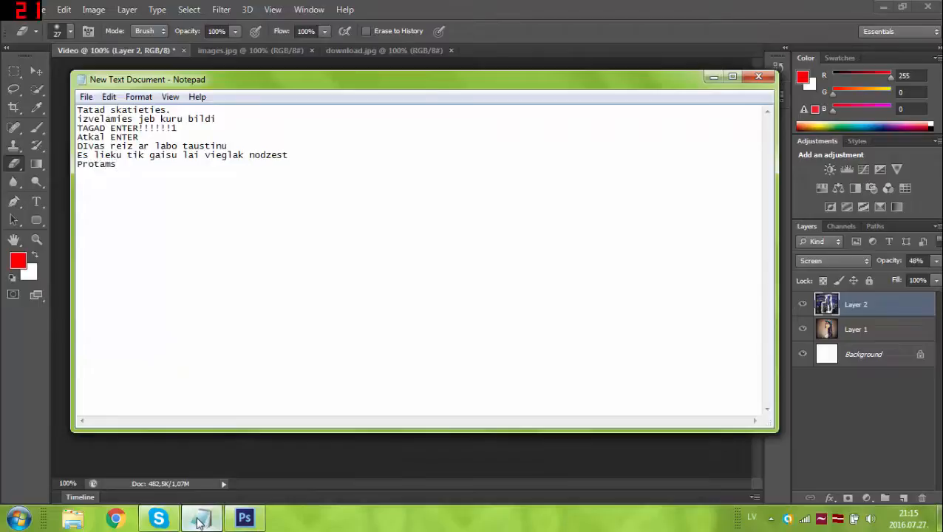
{"action": "type", "text": " es to daru atri"}
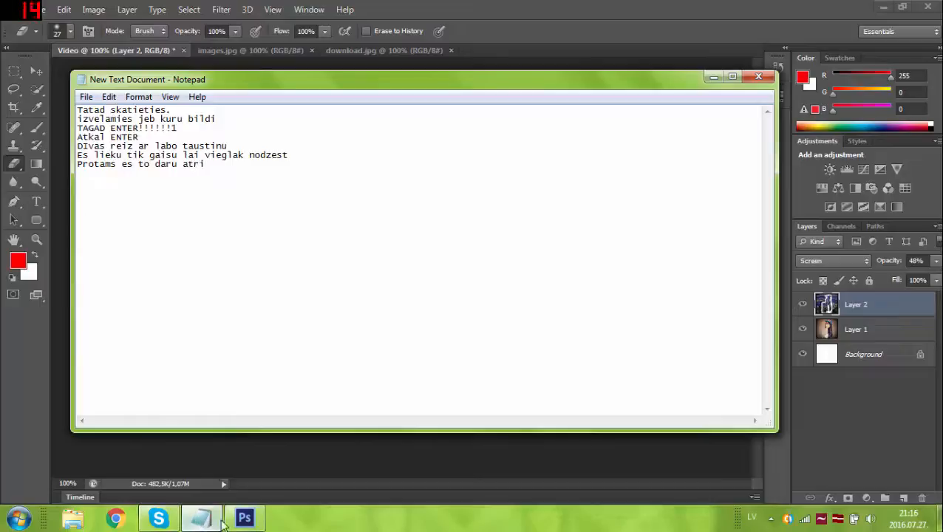
{"action": "left_click", "coordinate": [714, 77]}
Enlarge the Eraser to 79 px and erase the remaining skyline over the girl's face, hair, shirt and cap
{"action": "left_click", "coordinate": [59, 31]}
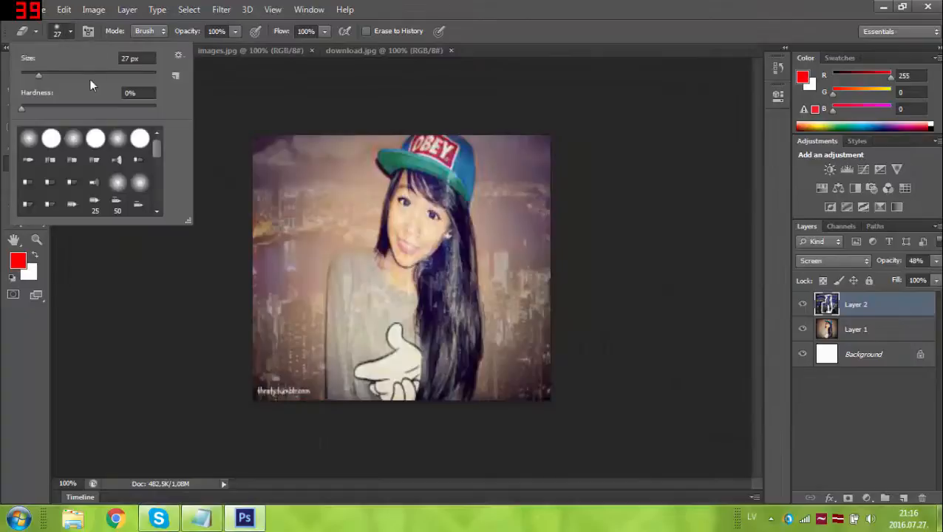
{"action": "left_click", "coordinate": [74, 71]}
{"action": "left_click", "coordinate": [415, 241]}
{"action": "mouse_move", "coordinate": [415, 242]}
{"action": "left_mouse_down"}
{"action": "mouse_move", "coordinate": [417, 201]}
{"action": "mouse_move", "coordinate": [438, 160]}
{"action": "mouse_move", "coordinate": [448, 192]}
{"action": "mouse_move", "coordinate": [431, 325]}
{"action": "mouse_move", "coordinate": [441, 267]}
{"action": "mouse_move", "coordinate": [443, 331]}
{"action": "mouse_move", "coordinate": [407, 381]}
{"action": "mouse_move", "coordinate": [413, 392]}
{"action": "mouse_move", "coordinate": [398, 373]}
{"action": "mouse_move", "coordinate": [391, 279]}
{"action": "mouse_move", "coordinate": [386, 314]}
{"action": "mouse_move", "coordinate": [366, 292]}
{"action": "mouse_move", "coordinate": [380, 268]}
{"action": "mouse_move", "coordinate": [357, 281]}
{"action": "mouse_move", "coordinate": [346, 384]}
{"action": "mouse_move", "coordinate": [360, 399]}
{"action": "mouse_move", "coordinate": [375, 399]}
{"action": "mouse_move", "coordinate": [346, 386]}
{"action": "mouse_move", "coordinate": [355, 273]}
{"action": "mouse_move", "coordinate": [397, 270]}
{"action": "mouse_move", "coordinate": [417, 191]}
{"action": "mouse_move", "coordinate": [405, 191]}
{"action": "mouse_move", "coordinate": [409, 214]}
{"action": "mouse_move", "coordinate": [432, 209]}
{"action": "mouse_move", "coordinate": [451, 326]}
{"action": "mouse_move", "coordinate": [438, 324]}
{"action": "mouse_move", "coordinate": [448, 167]}
{"action": "left_mouse_up"}
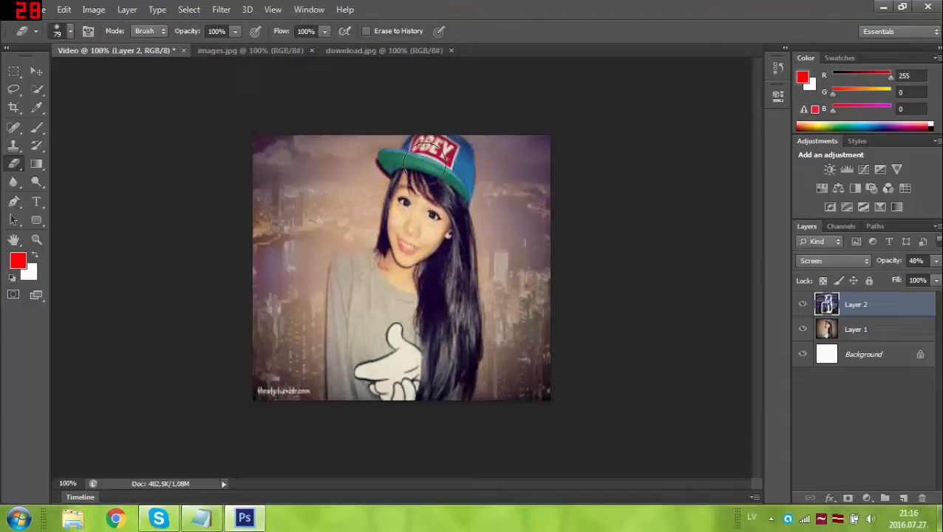
Raise the skyline layer's opacity to 90% in its layer style options, comparing the Normal and Screen blend modes
{"action": "double_click", "coordinate": [890, 315]}
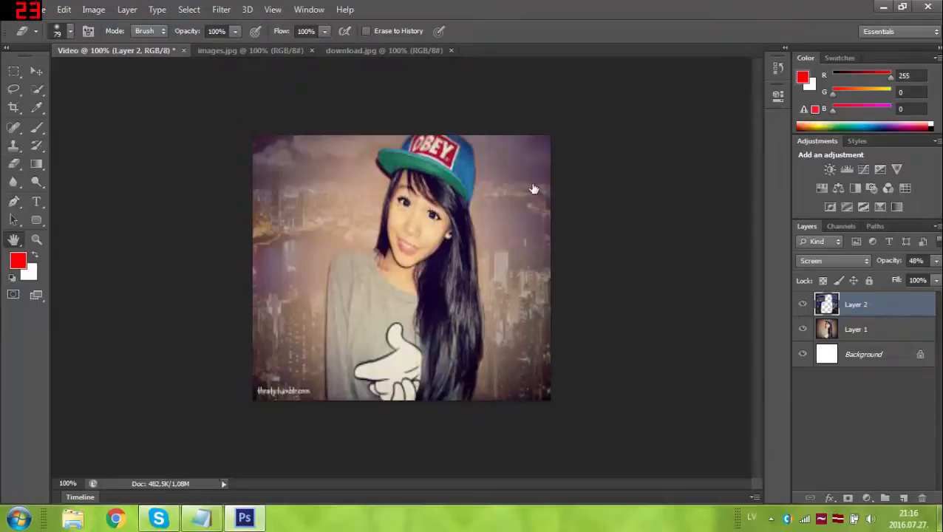
{"action": "left_click_drag", "start_coordinate": [736, 147], "coordinate": [754, 155]}
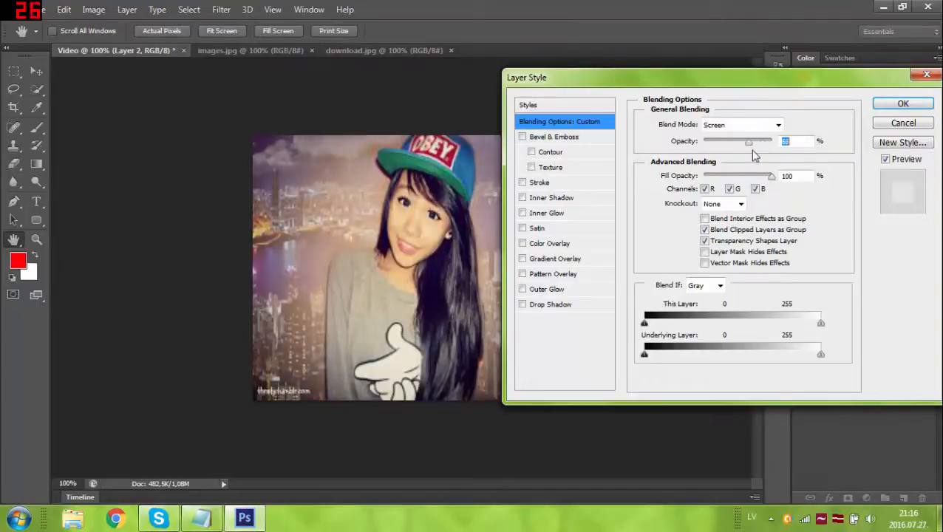
{"action": "left_click", "coordinate": [765, 125]}
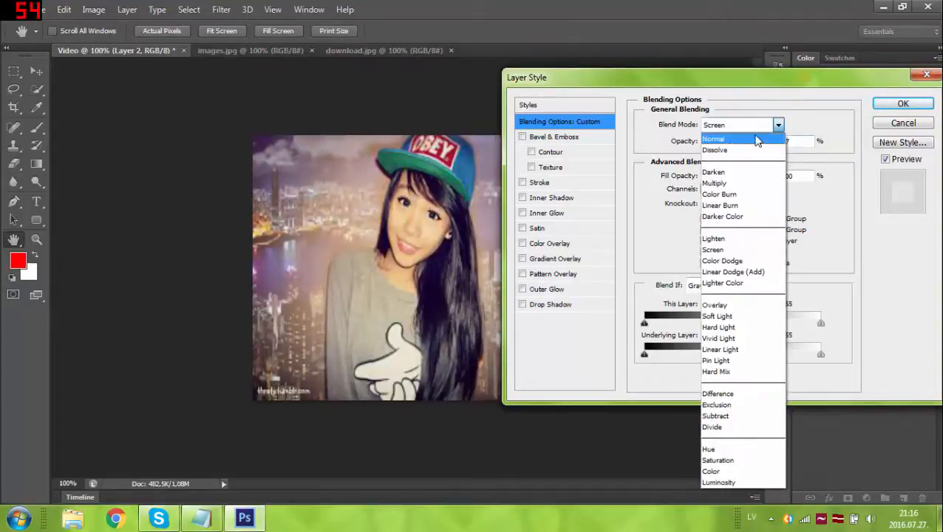
{"action": "left_click", "coordinate": [755, 140]}
{"action": "left_click_drag", "start_coordinate": [763, 150], "coordinate": [759, 145]}
{"action": "left_click", "coordinate": [766, 126]}
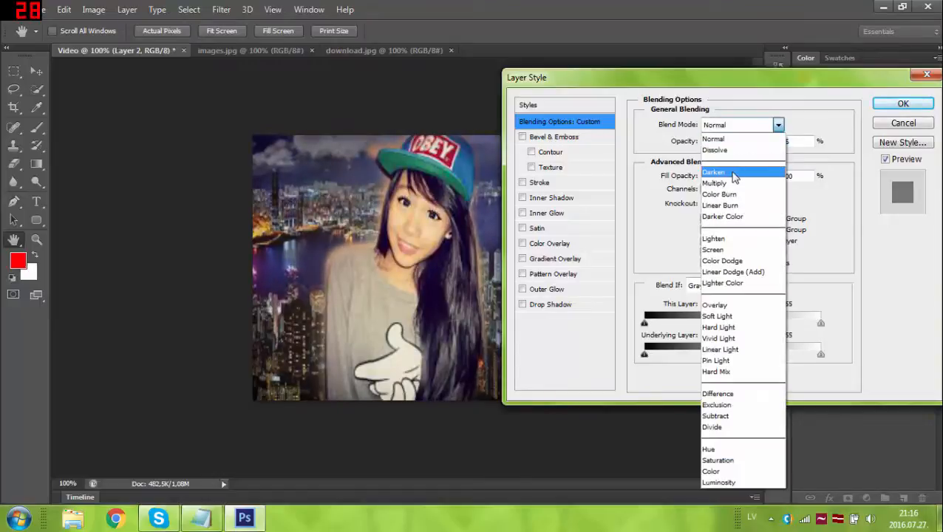
{"action": "left_click", "coordinate": [728, 250]}
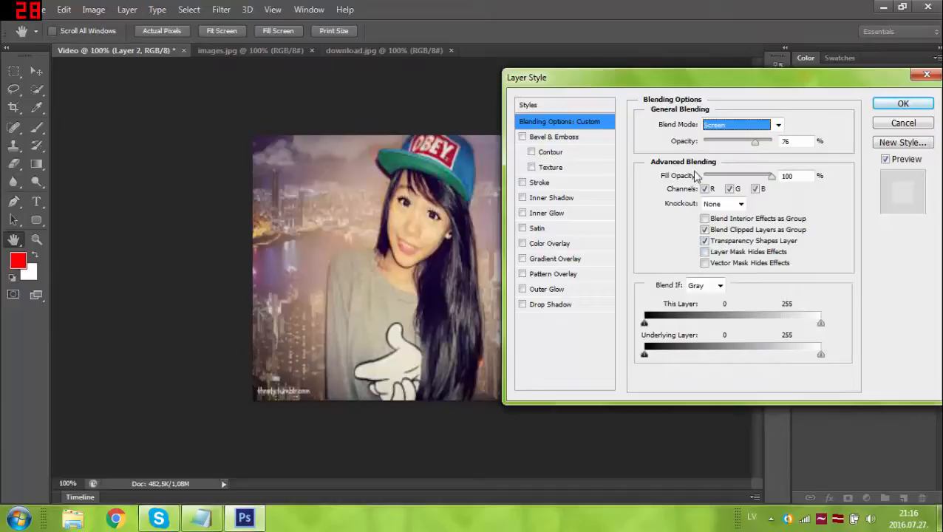
{"action": "left_click_drag", "start_coordinate": [754, 142], "coordinate": [767, 149]}
Try the Normal, Screen and Lighten blend modes on the skyline layer, choose Normal and apply the layer style
{"action": "left_click", "coordinate": [770, 125]}
{"action": "left_click", "coordinate": [740, 134]}
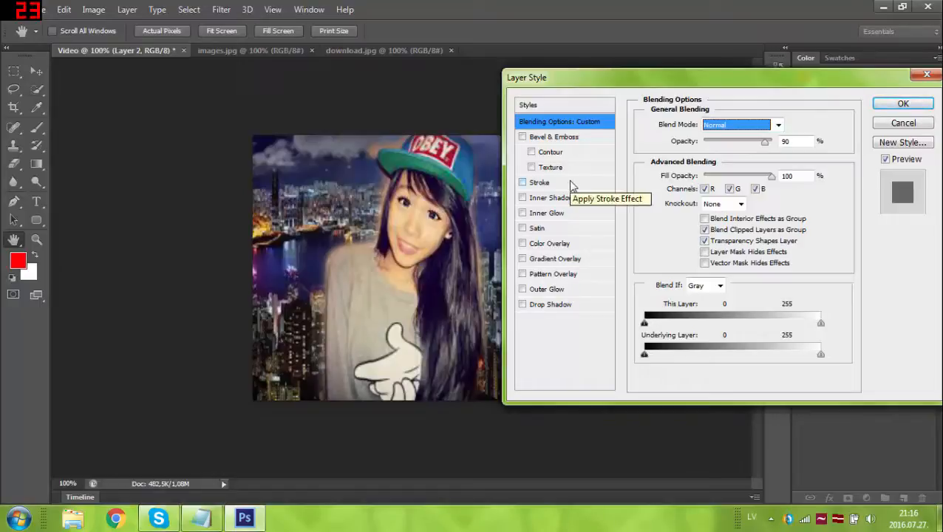
{"action": "left_click", "coordinate": [748, 128]}
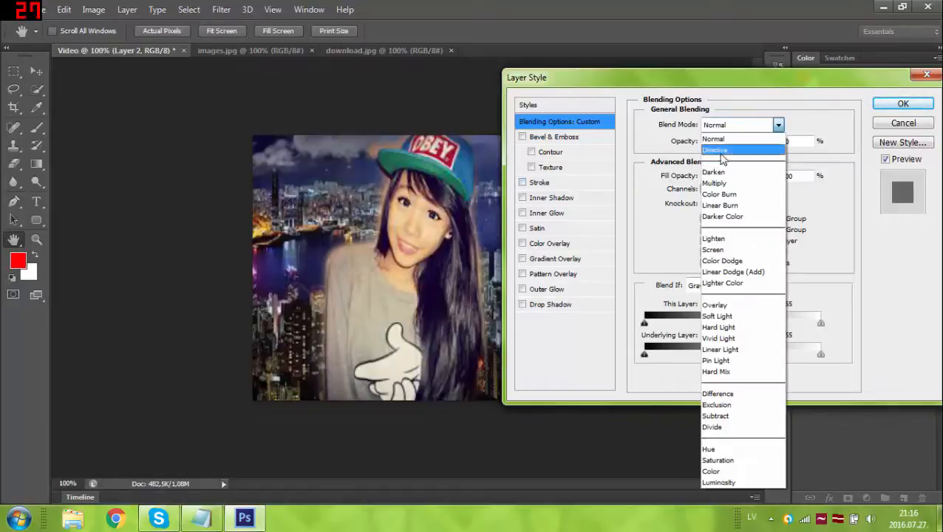
{"action": "left_click", "coordinate": [713, 250]}
{"action": "left_click", "coordinate": [769, 127]}
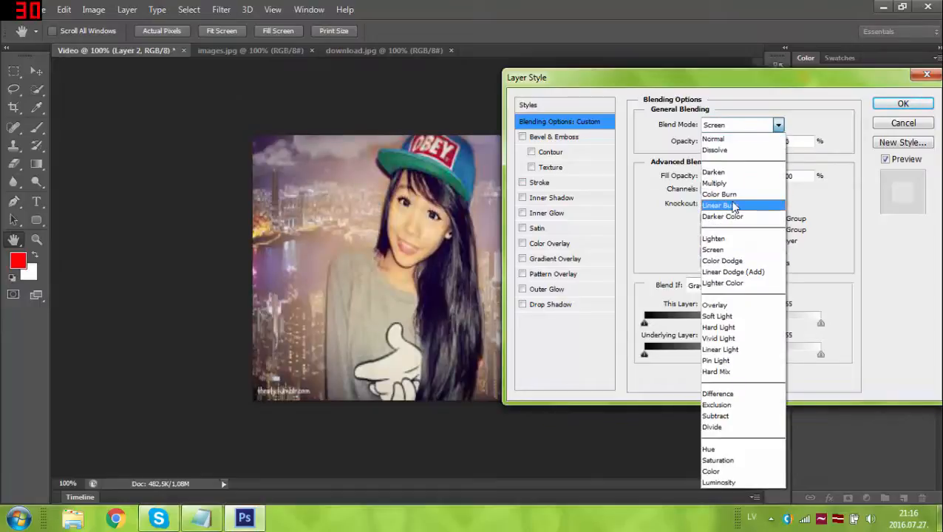
{"action": "left_click", "coordinate": [723, 242]}
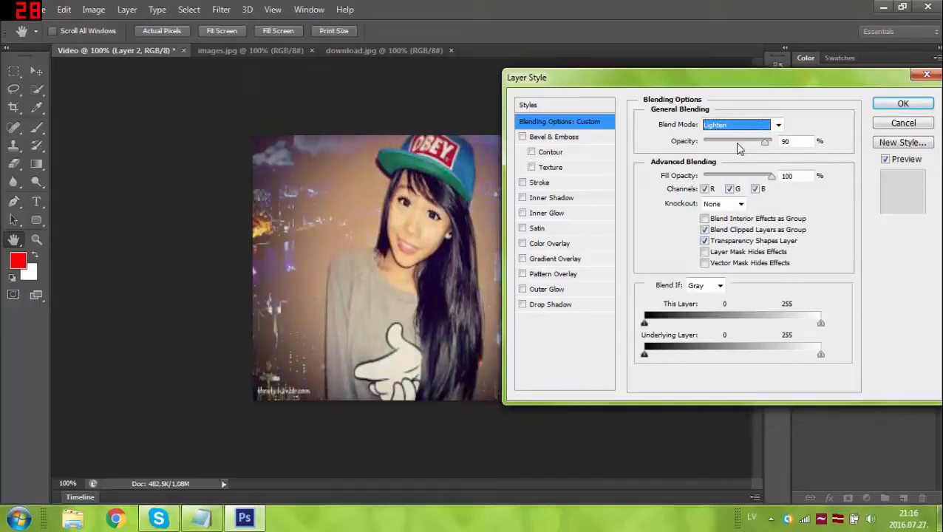
{"action": "left_click", "coordinate": [766, 125]}
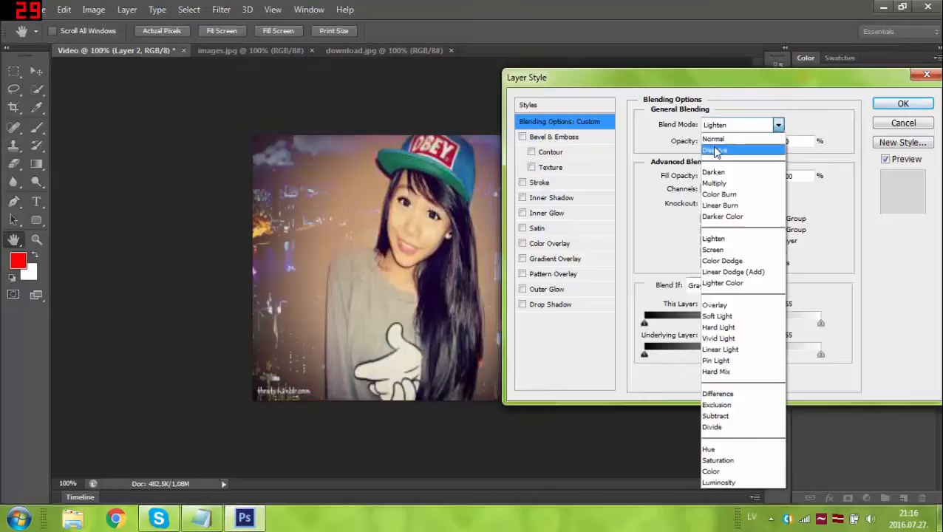
{"action": "left_click", "coordinate": [711, 127]}
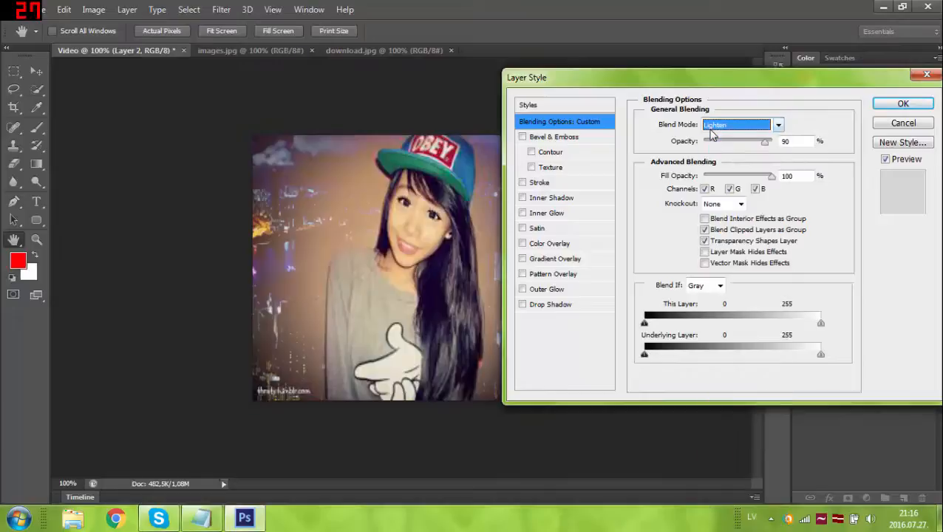
{"action": "left_click", "coordinate": [735, 127]}
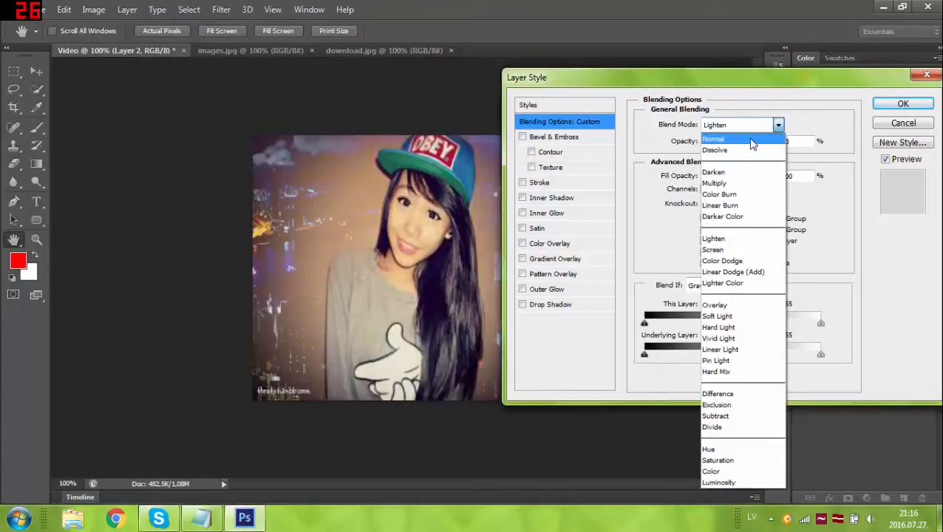
{"action": "left_click", "coordinate": [752, 140]}
{"action": "left_click", "coordinate": [904, 104]}
{"action": "key", "text": "e"}
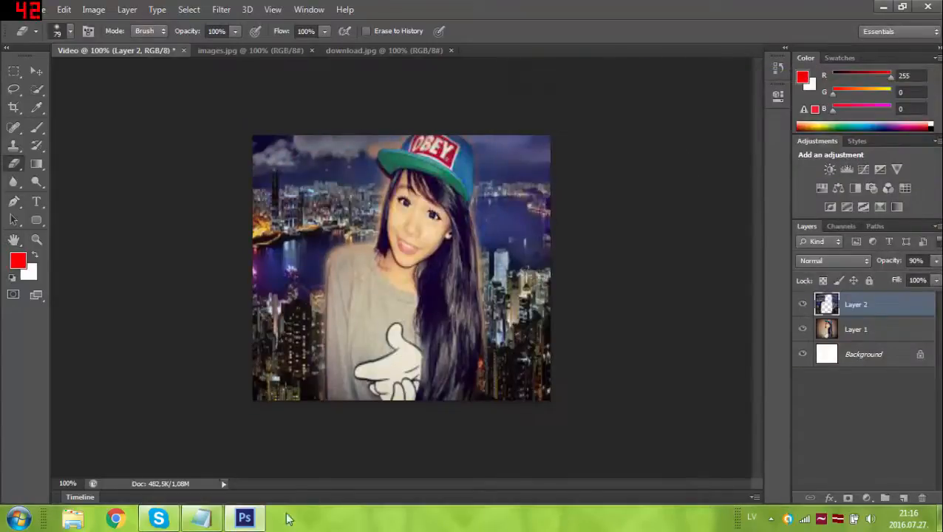
Add the lines "Sadi protams pasi izvelaties ka visu parejo" and "Esmu visu paradijis lai Veicas! Abone un spied LIKe:)" to the Notepad note
{"action": "left_click", "coordinate": [202, 519]}
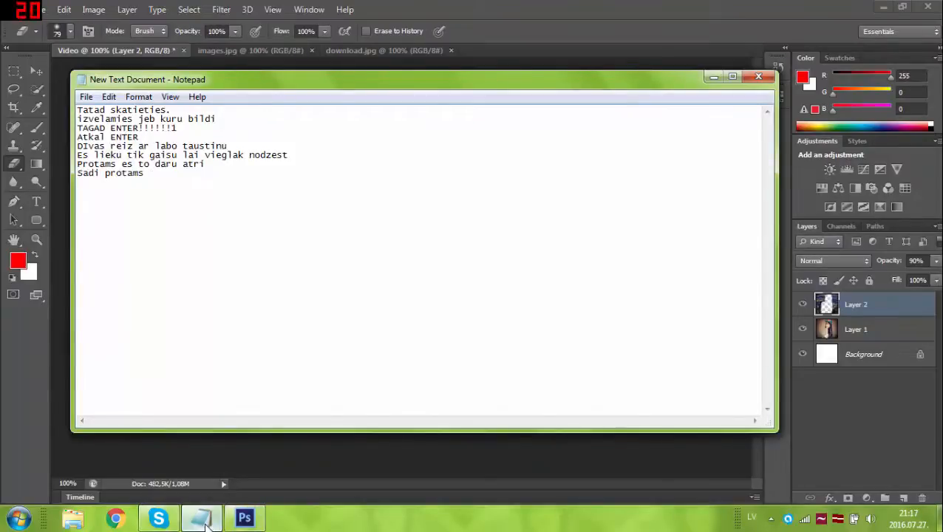
{"action": "type", "text": "pasi izvelat"}
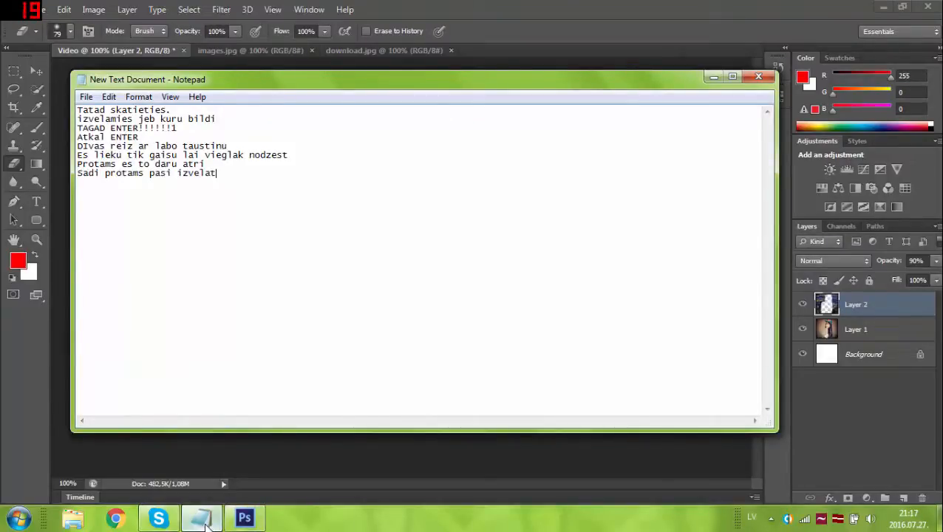
{"action": "type", "text": "u d"}
{"action": "left_click", "coordinate": [205, 526]}
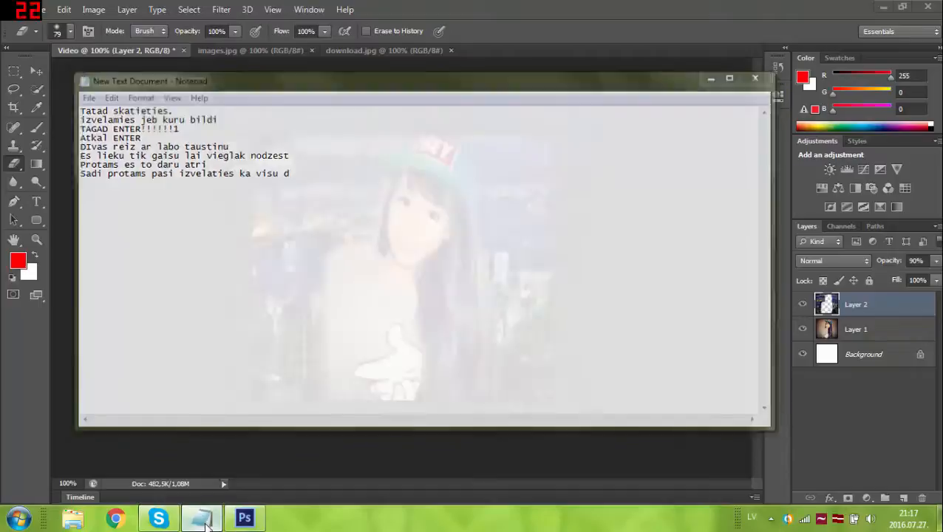
{"action": "key", "text": "r"}
{"action": "left_click", "coordinate": [206, 525]}
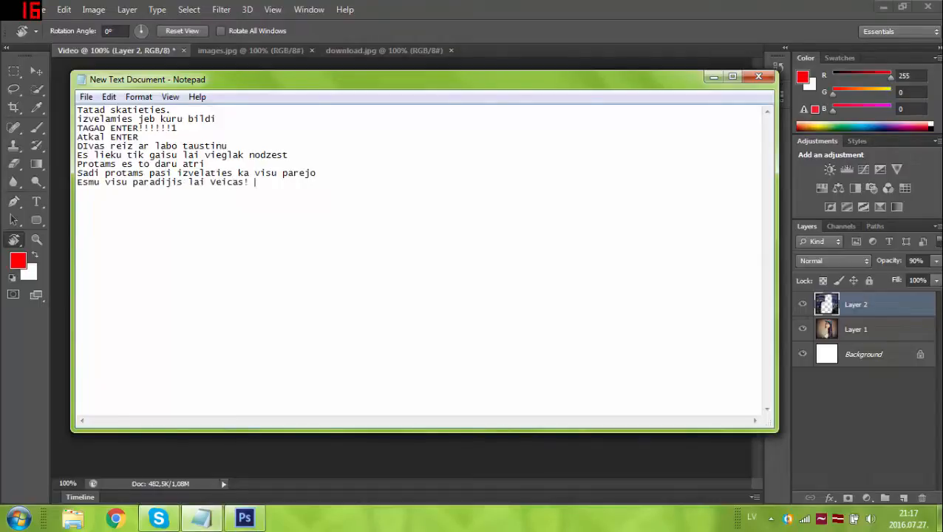
{"action": "type", "text": "spied LIKe:)"}
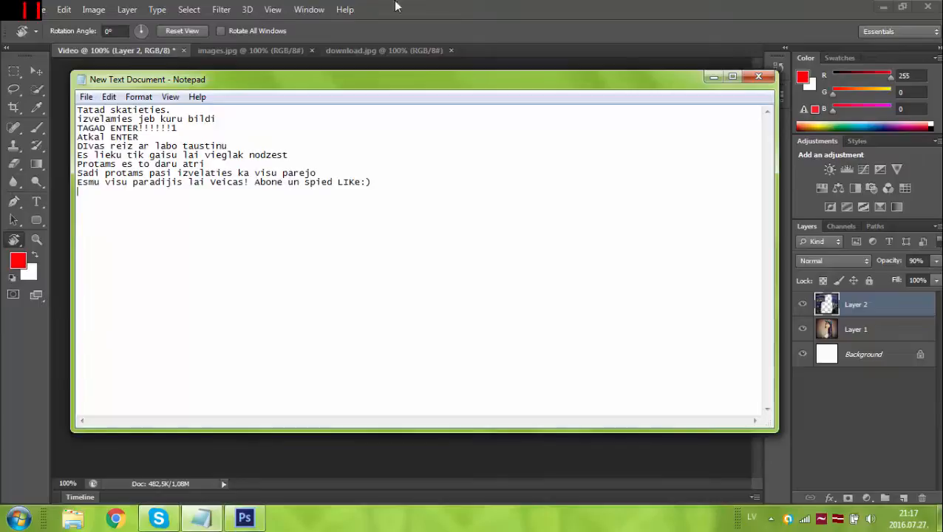
Close the Notepad note without saving it, and start quitting Photoshop but cancel at the save prompt
{"action": "left_click", "coordinate": [758, 76]}
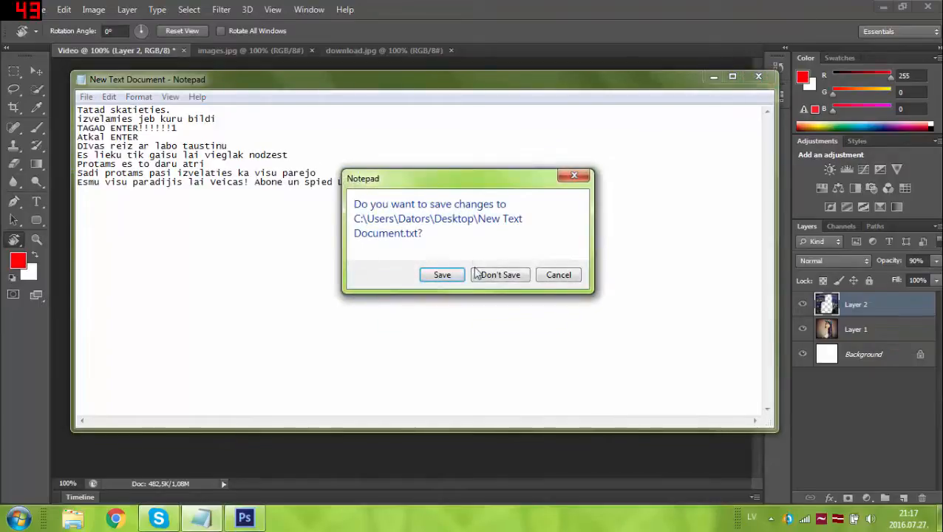
{"action": "left_click", "coordinate": [526, 279]}
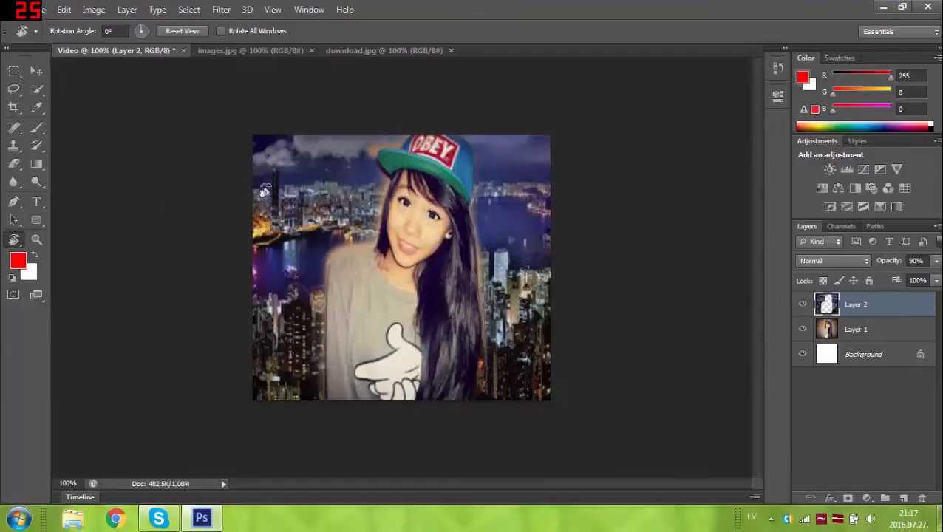
{"action": "left_click", "coordinate": [929, 7]}
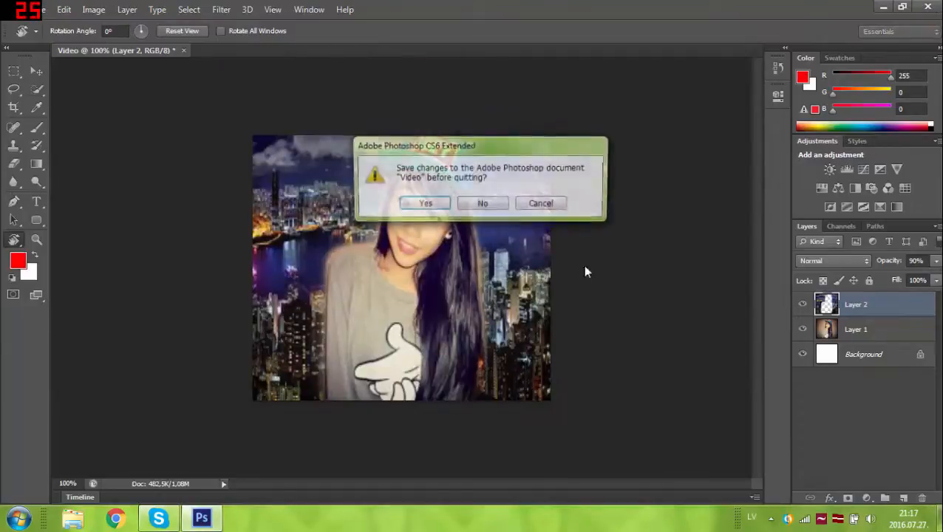
{"action": "left_click", "coordinate": [537, 204]}
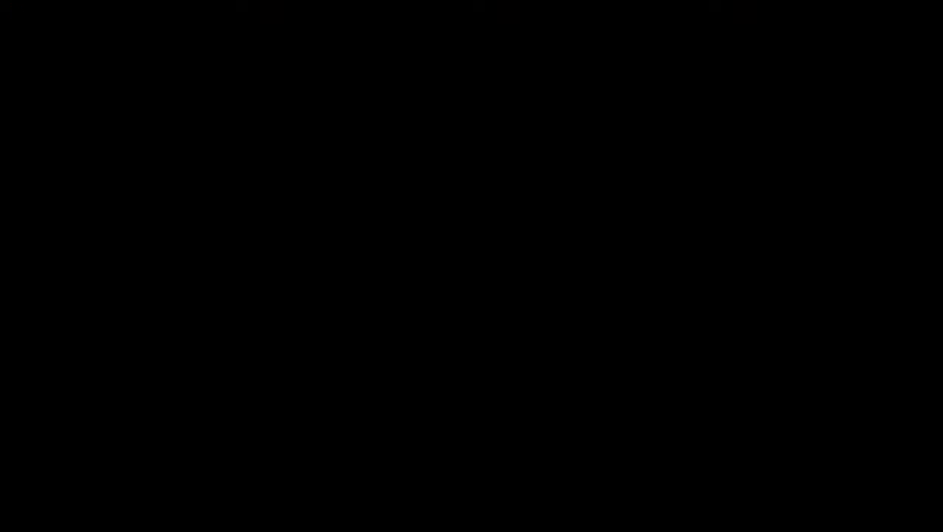